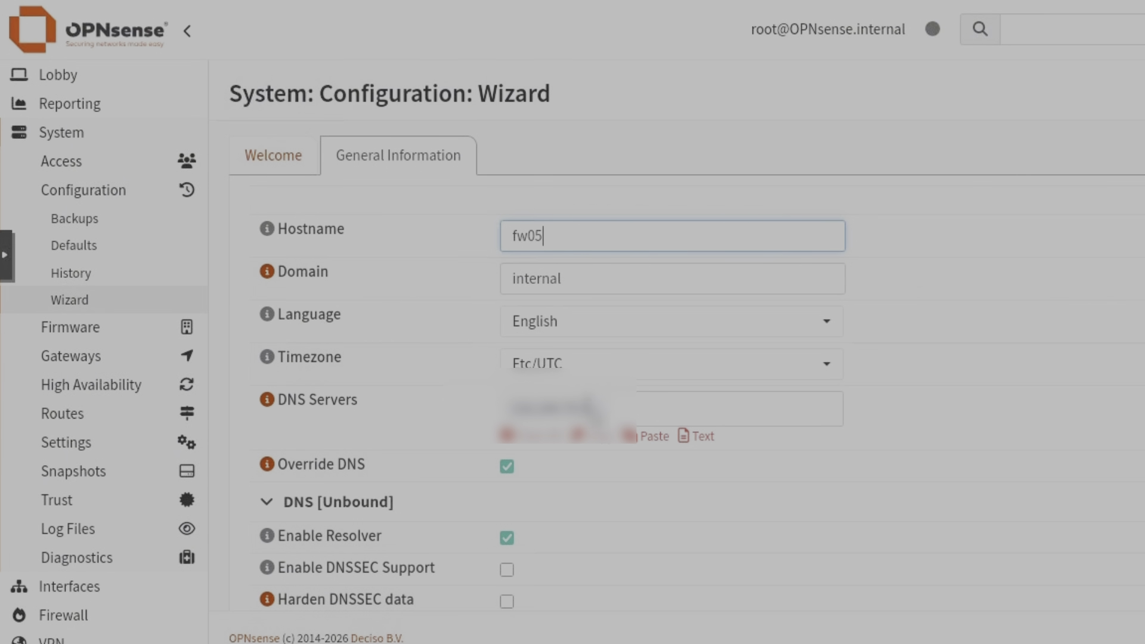
- Add 8.8.8.8 and 1.1.1.1 as DNS servers, collapse the DNS [Unbound] section and continue to the WAN settings
{"action": "left_click", "coordinate": [599, 413]}
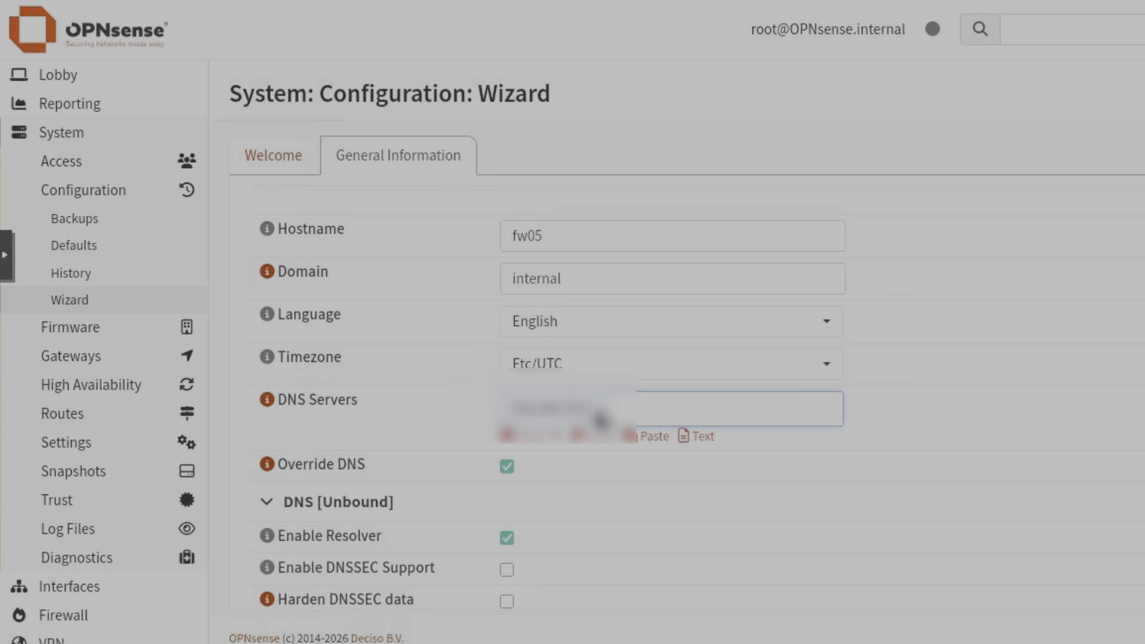
{"action": "type", "text": "8.8.8.8"}
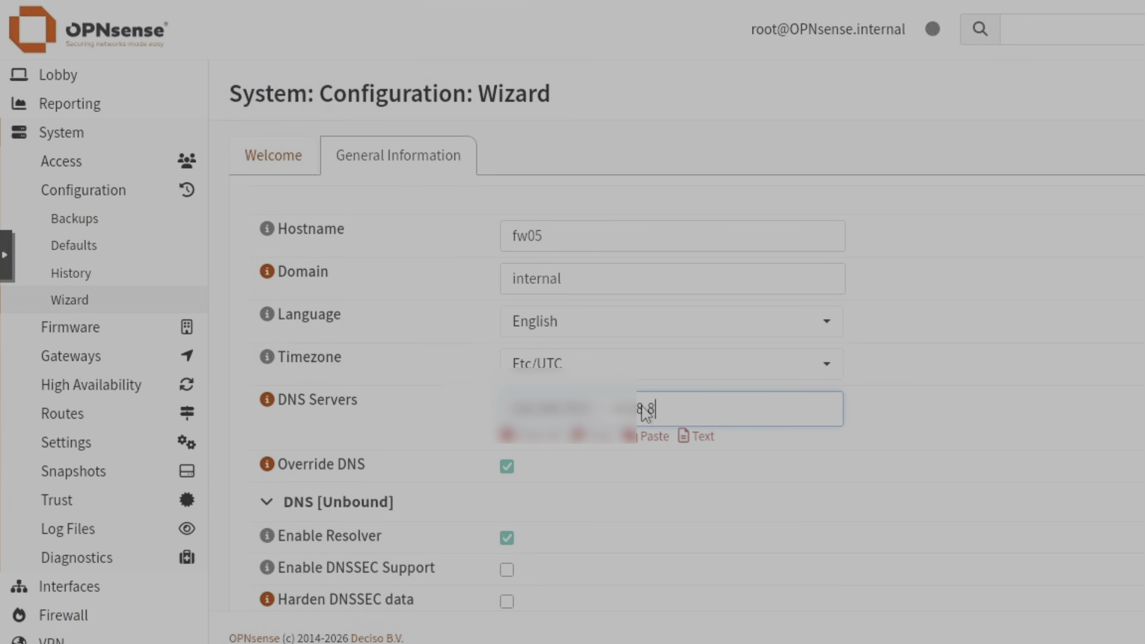
{"action": "key", "text": "Return"}
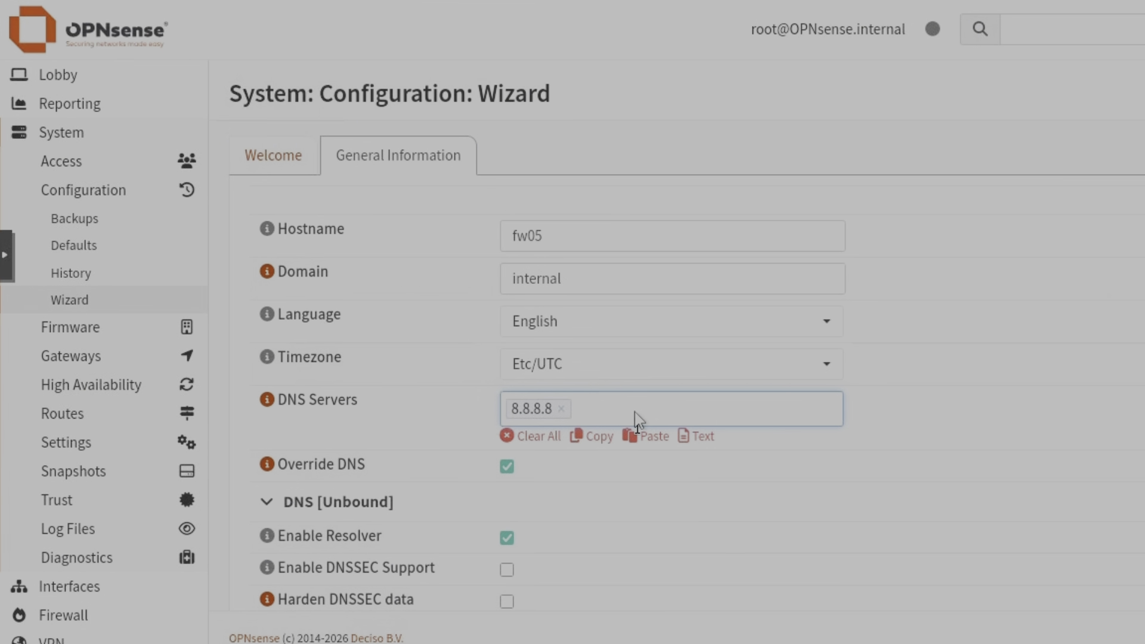
{"action": "type", "text": "1.1.1.1"}
{"action": "key", "text": "Return"}
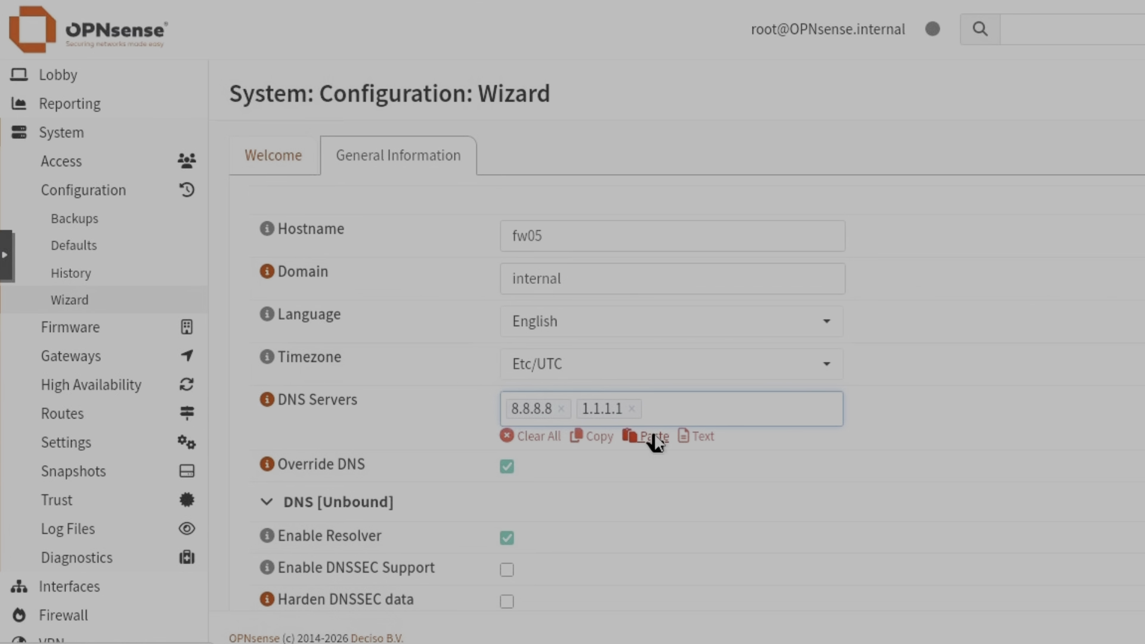
{"action": "scroll", "coordinate": [651, 440], "scroll_direction": "down", "scroll_amount": 2}
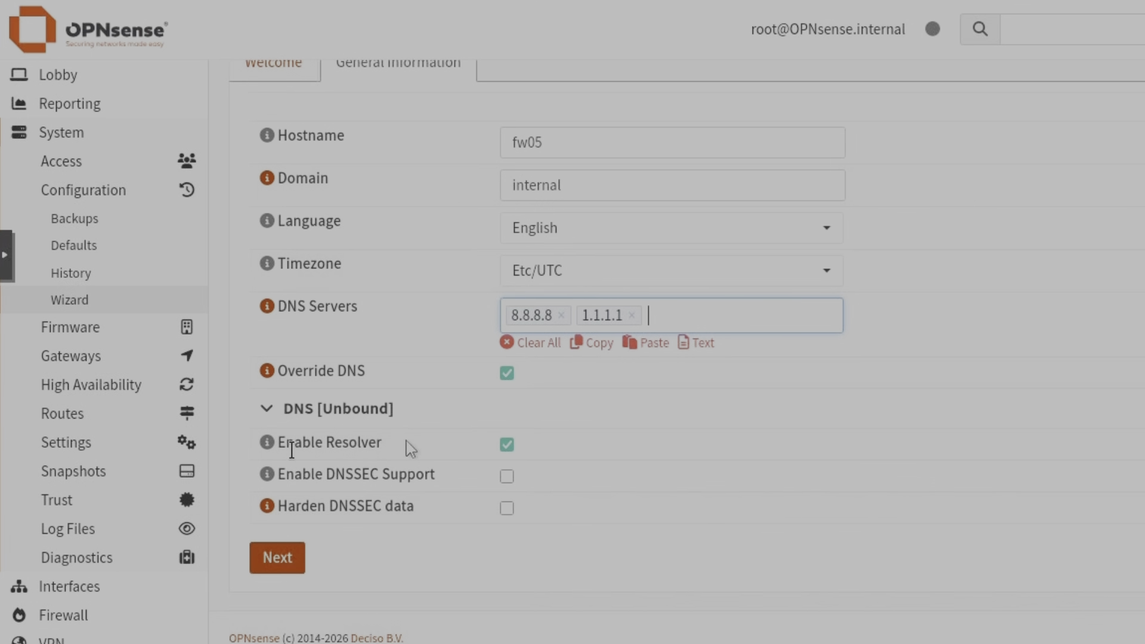
{"action": "left_click", "coordinate": [266, 409]}
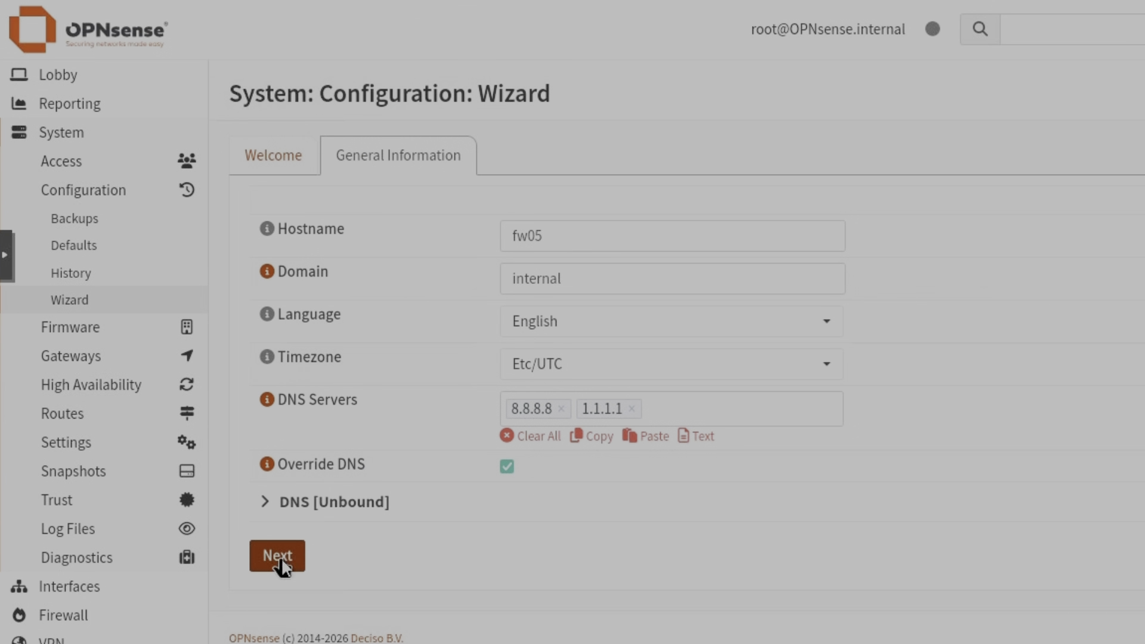
{"action": "left_click", "coordinate": [278, 557]}
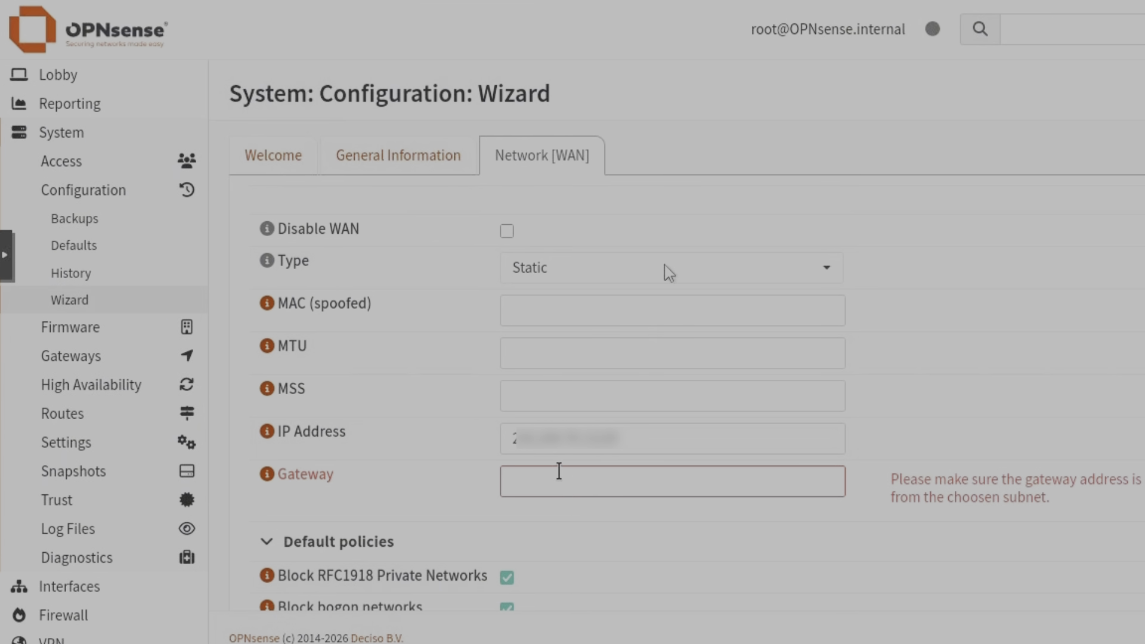
- Preview the PPPoE fields for the WAN connection type and return the type to Static
{"action": "left_click", "coordinate": [742, 278]}
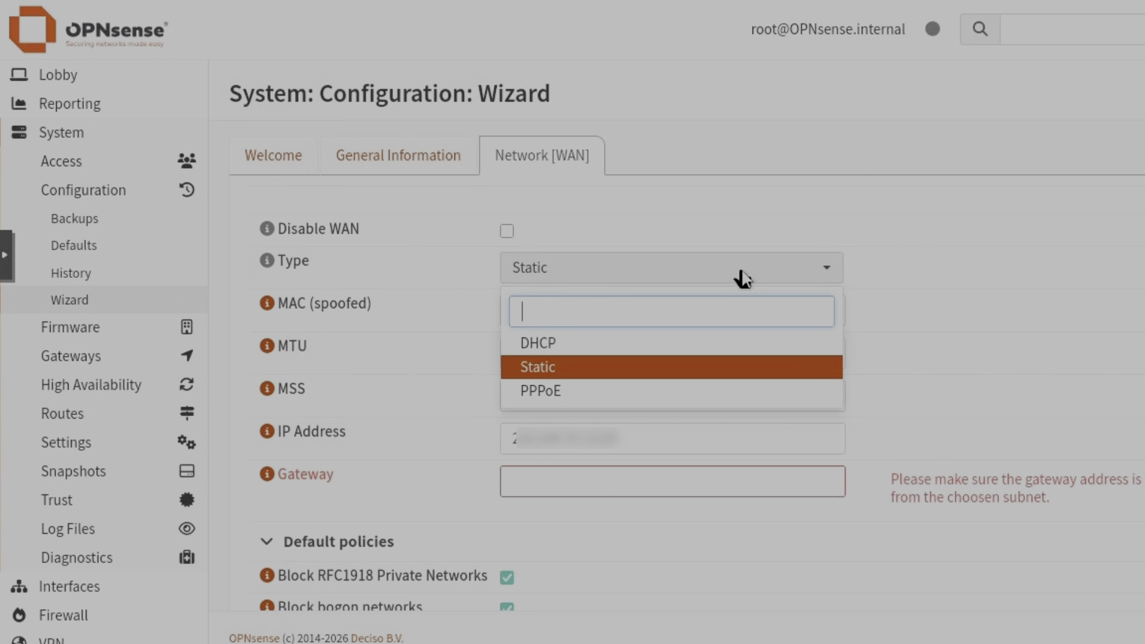
{"action": "left_click", "coordinate": [576, 395]}
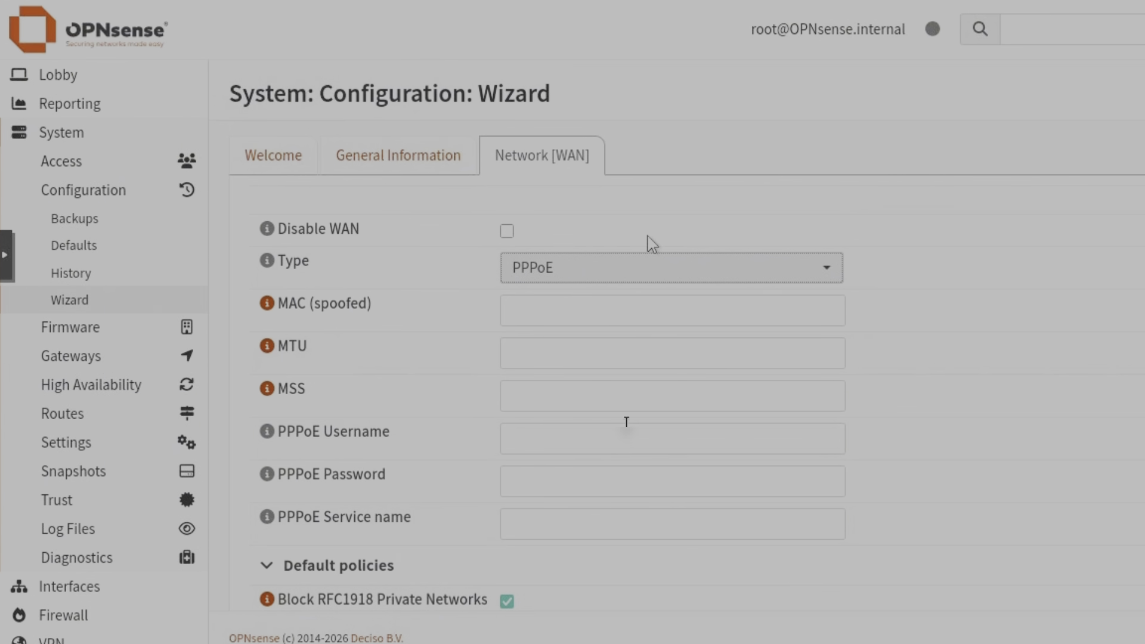
{"action": "left_click", "coordinate": [634, 275]}
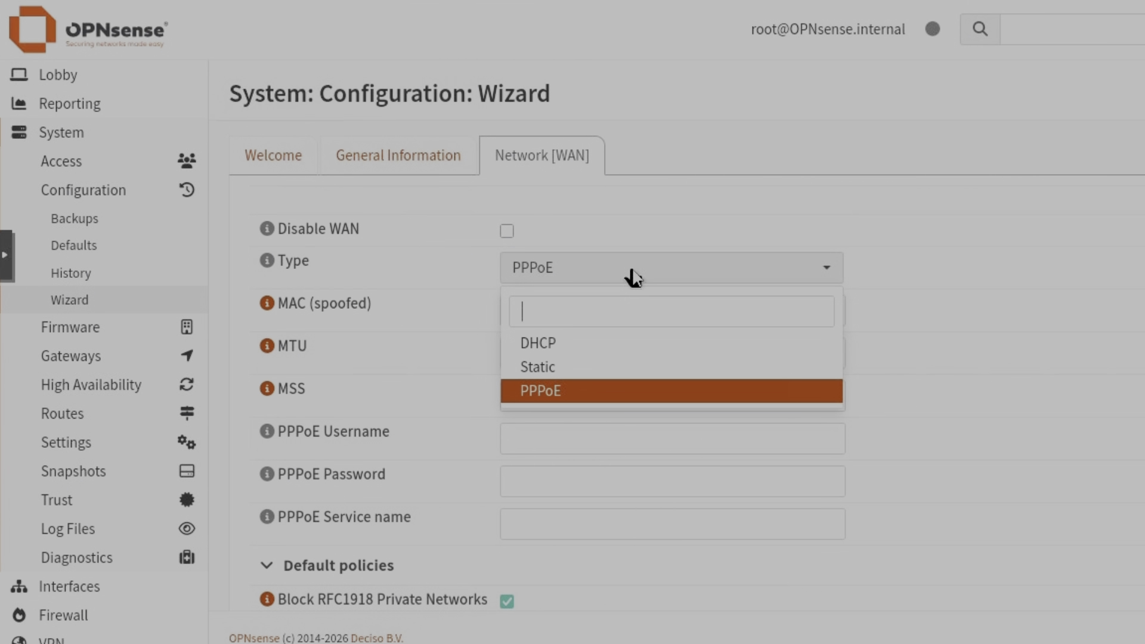
{"action": "left_click", "coordinate": [555, 367]}
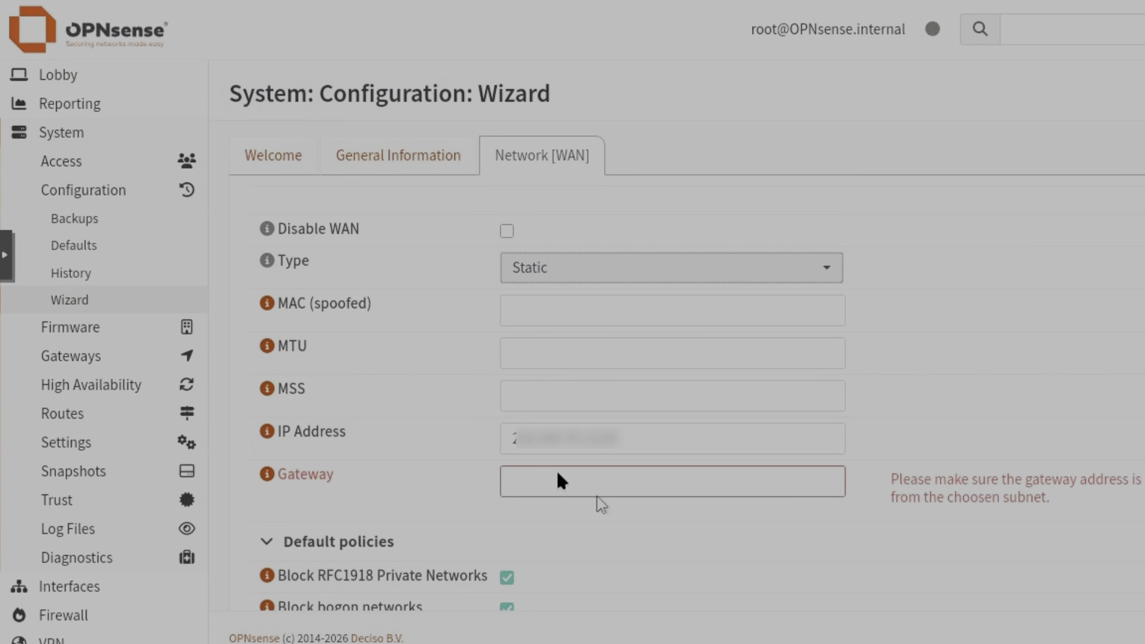
- Enter the WAN gateway's IP address, keep the default blocking policies and continue to the LAN settings
{"action": "left_click", "coordinate": [588, 486]}
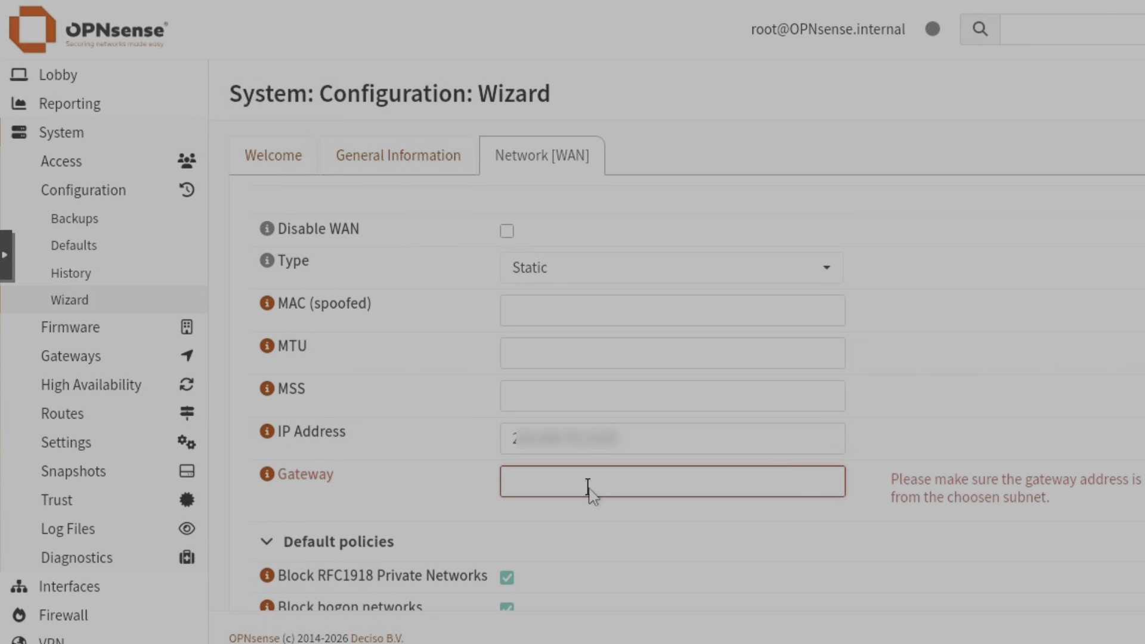
{"action": "type", "text": "2"}
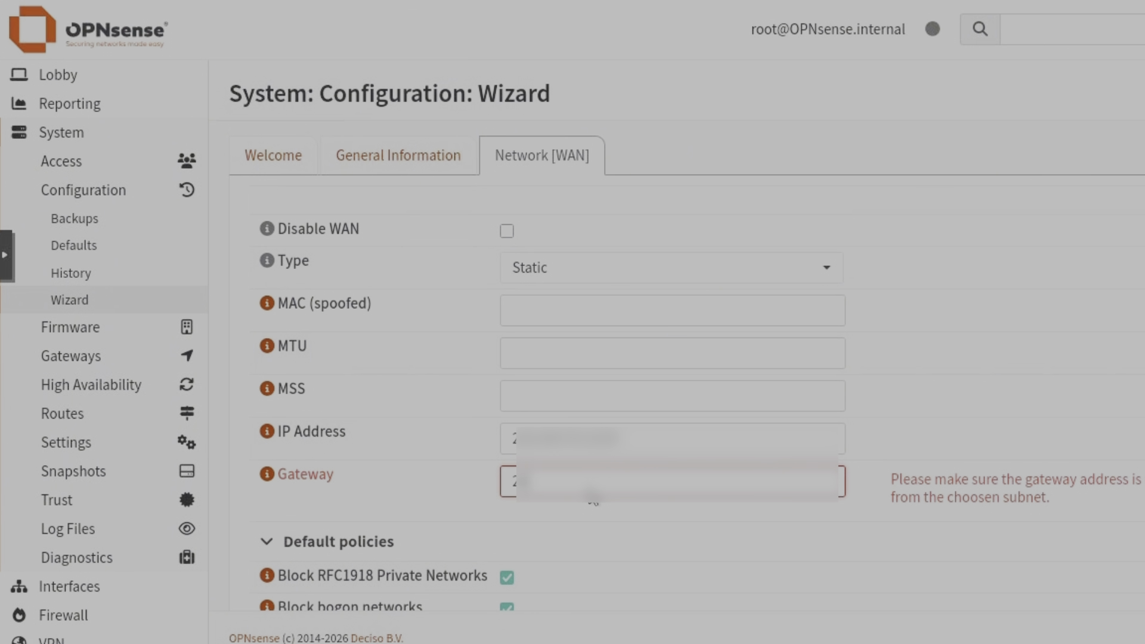
{"action": "type", "text": ".706"}
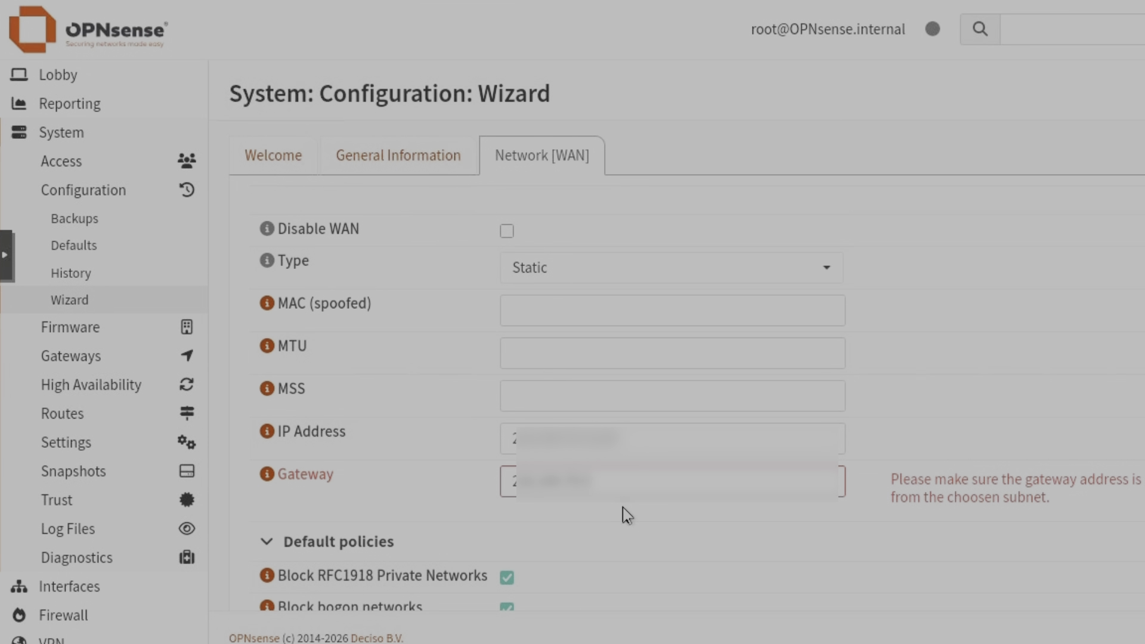
{"action": "scroll", "coordinate": [627, 515], "scroll_direction": "down", "scroll_amount": 2}
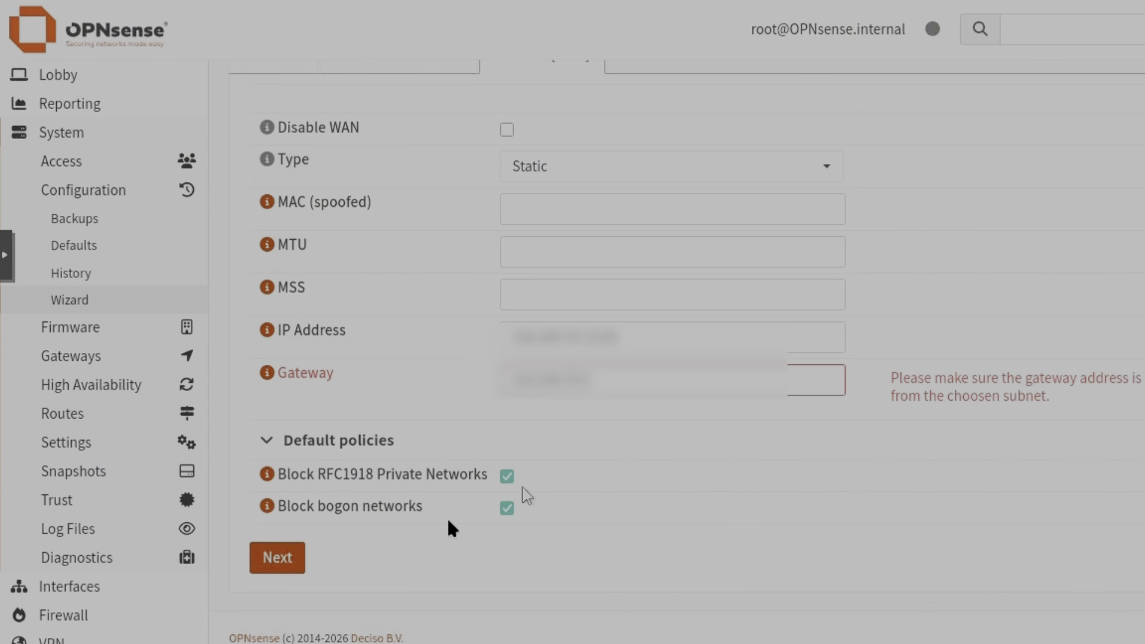
{"action": "left_click", "coordinate": [280, 560]}
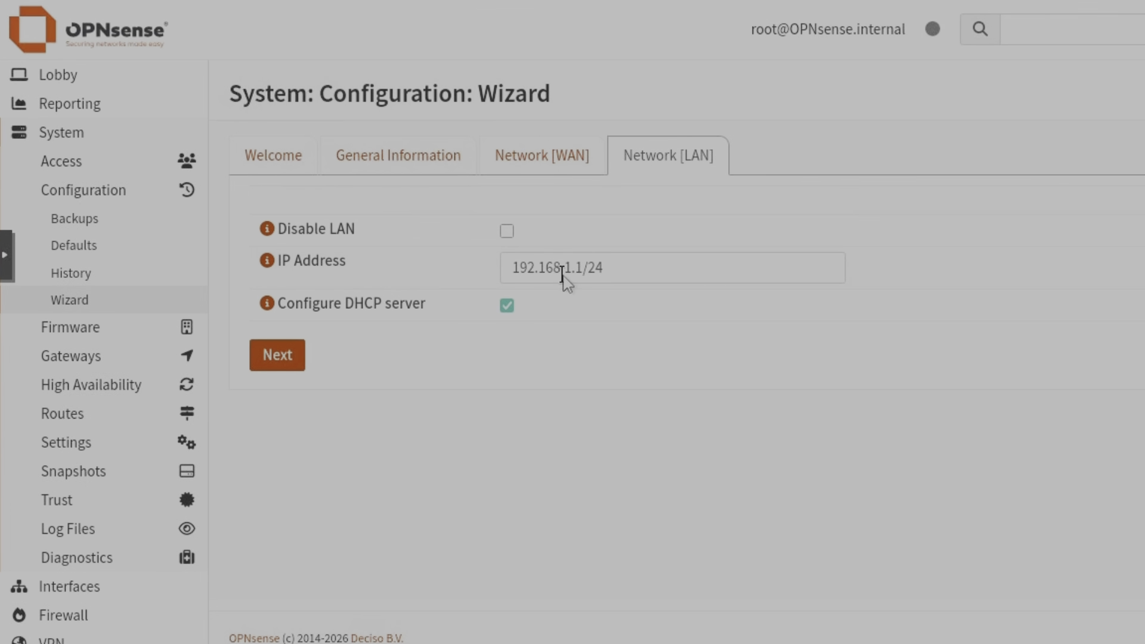
- Set the LAN IP address to 172.16.0.1 and try to continue with the wizard
{"action": "left_click_drag", "start_coordinate": [621, 274], "coordinate": [448, 277]}
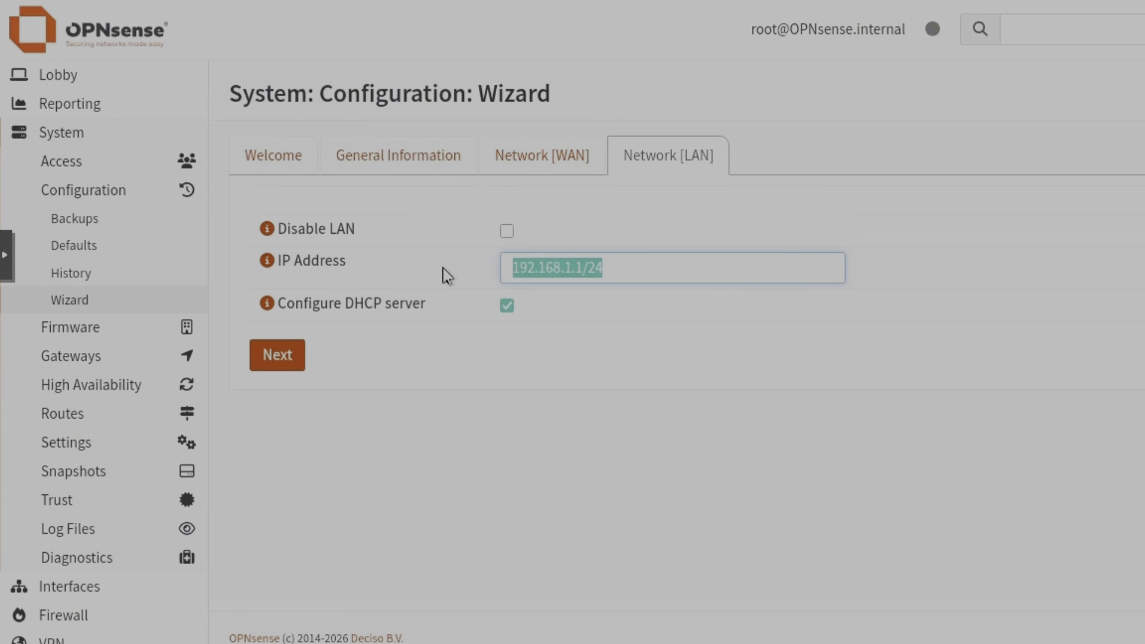
{"action": "type", "text": "172.16.0."}
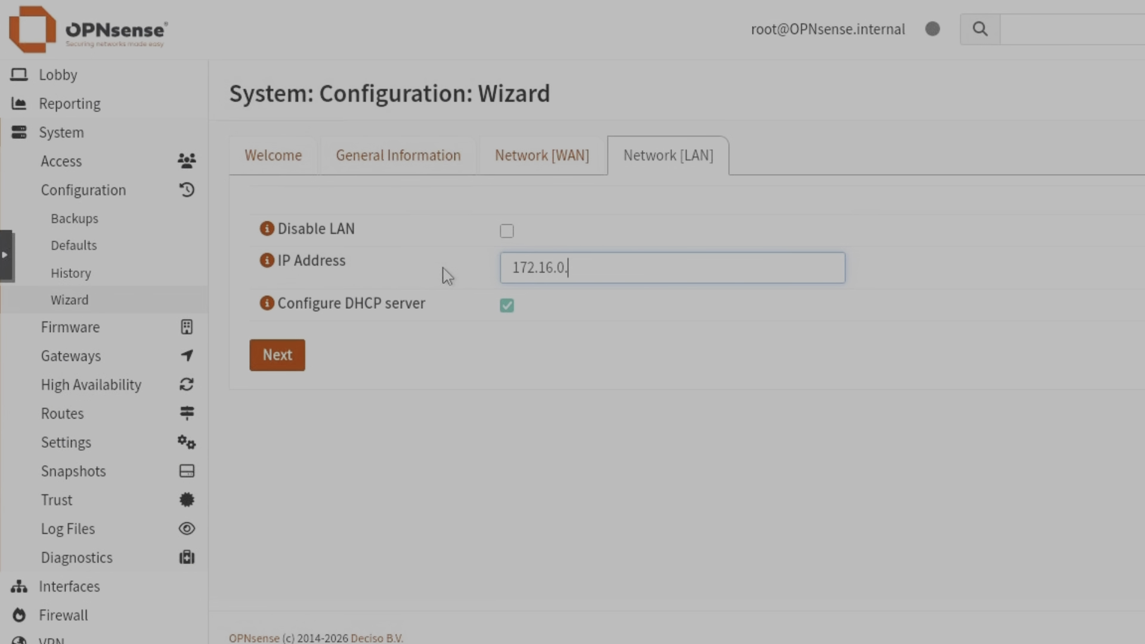
{"action": "type", "text": "1"}
{"action": "left_click", "coordinate": [279, 366]}
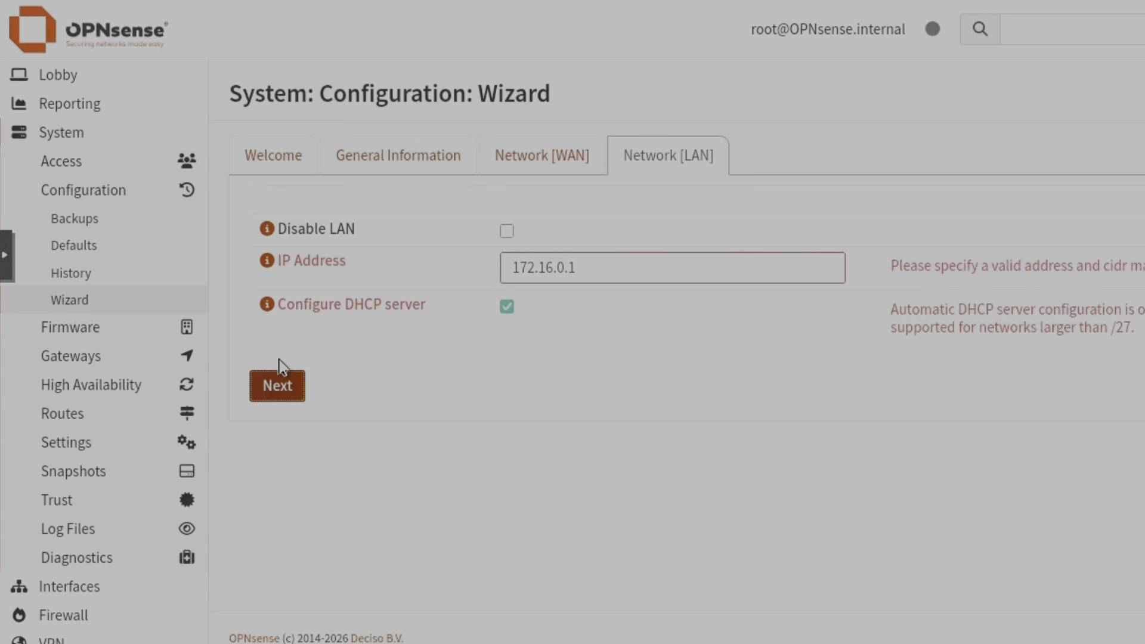
- Add the prefix length /16 to the LAN IP address, continue and accept the default deployment type options
{"action": "left_click", "coordinate": [684, 275]}
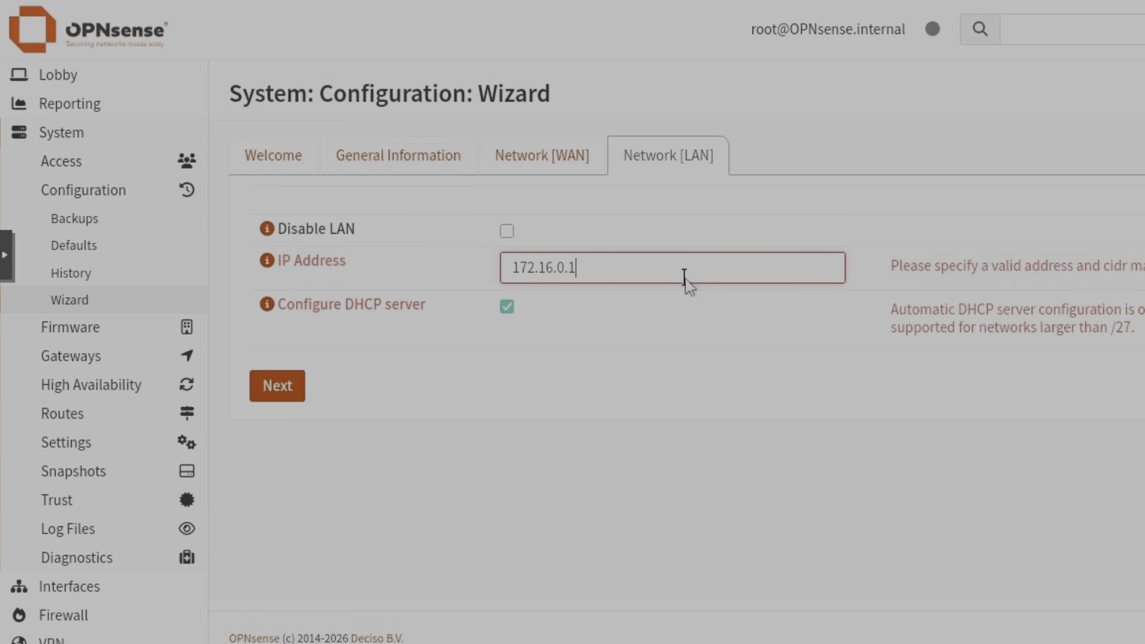
{"action": "type", "text": "/24"}
{"action": "key", "text": "BackSpace"}
{"action": "key", "text": "BackSpace"}
{"action": "type", "text": "16"}
{"action": "left_click", "coordinate": [292, 381]}
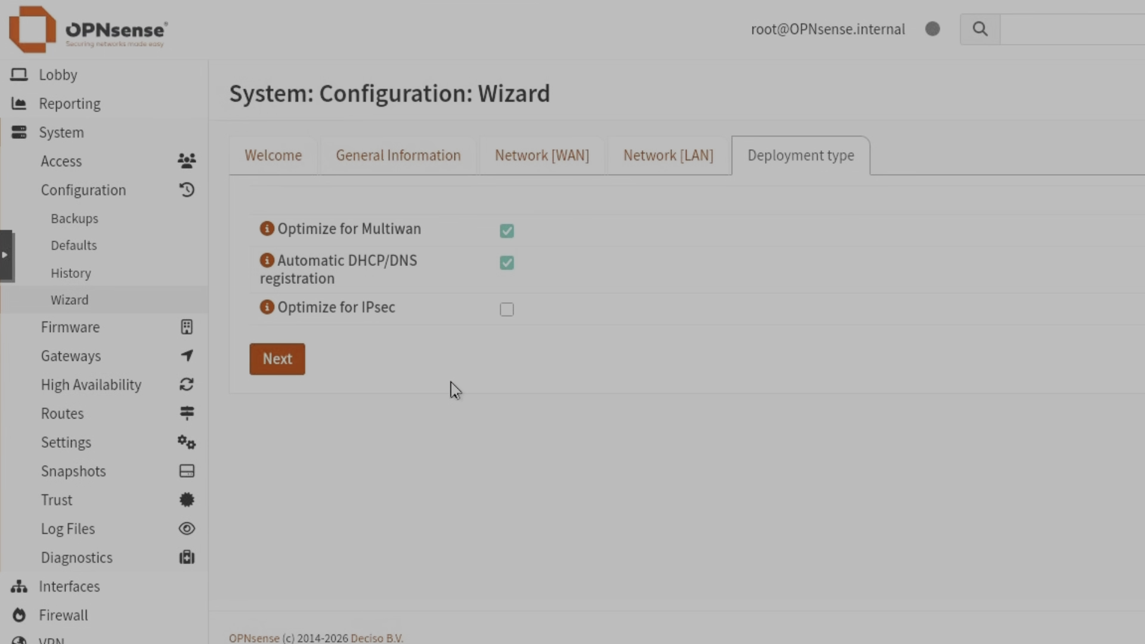
{"action": "left_click", "coordinate": [267, 356]}
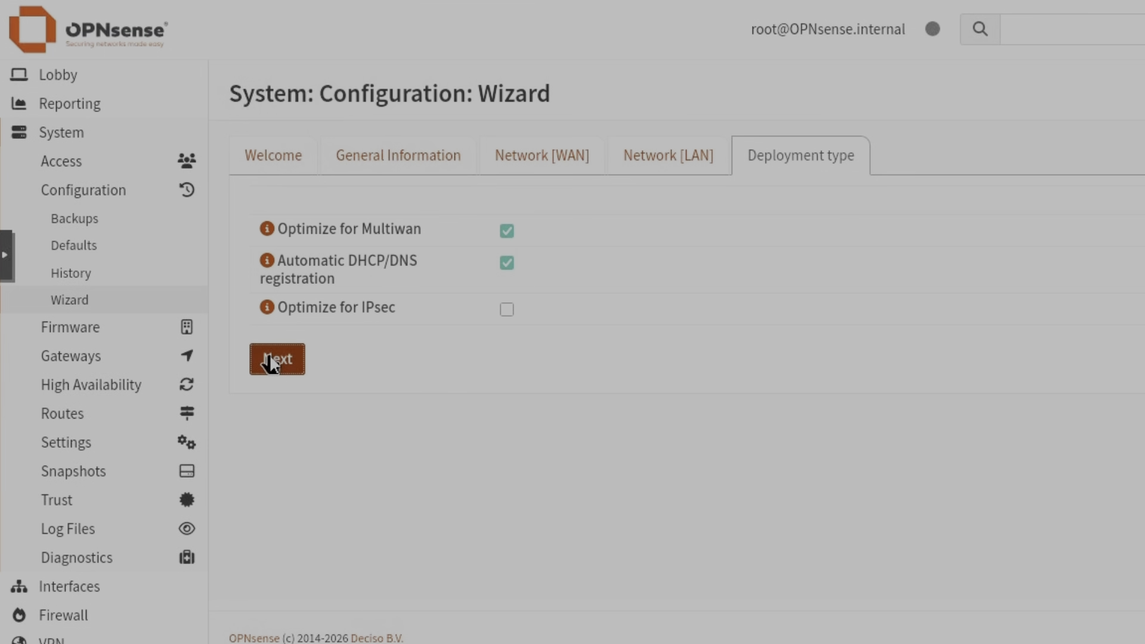
- Enter the root password and its confirmation and try to continue
{"action": "left_click", "coordinate": [675, 235]}
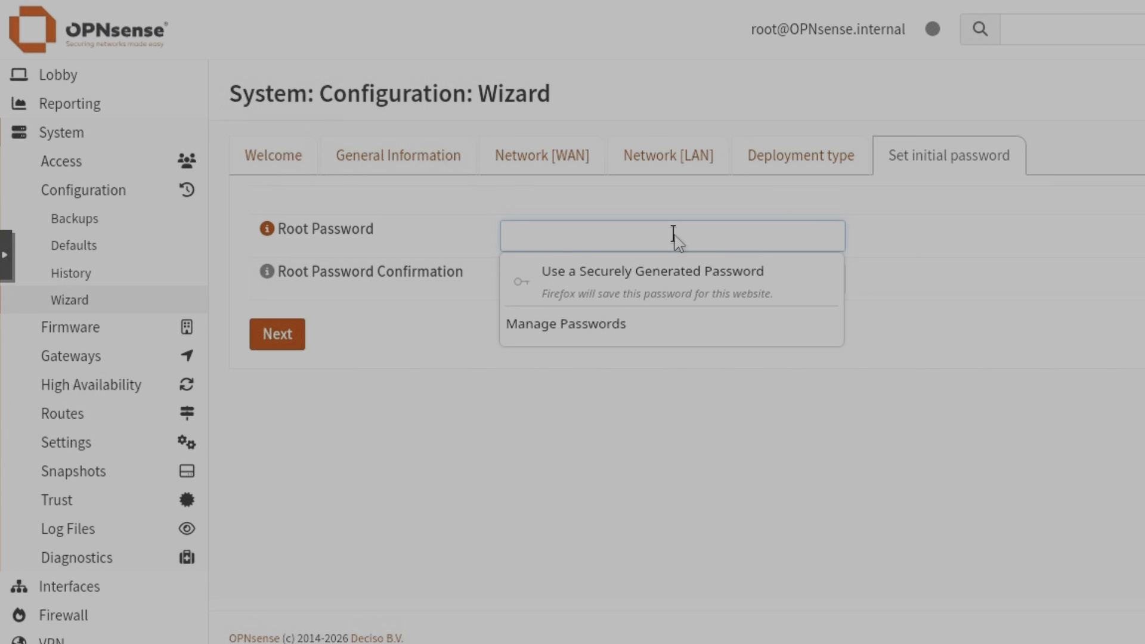
{"action": "type", "text": "•••••••••••••••"}
{"action": "key", "text": "Tab"}
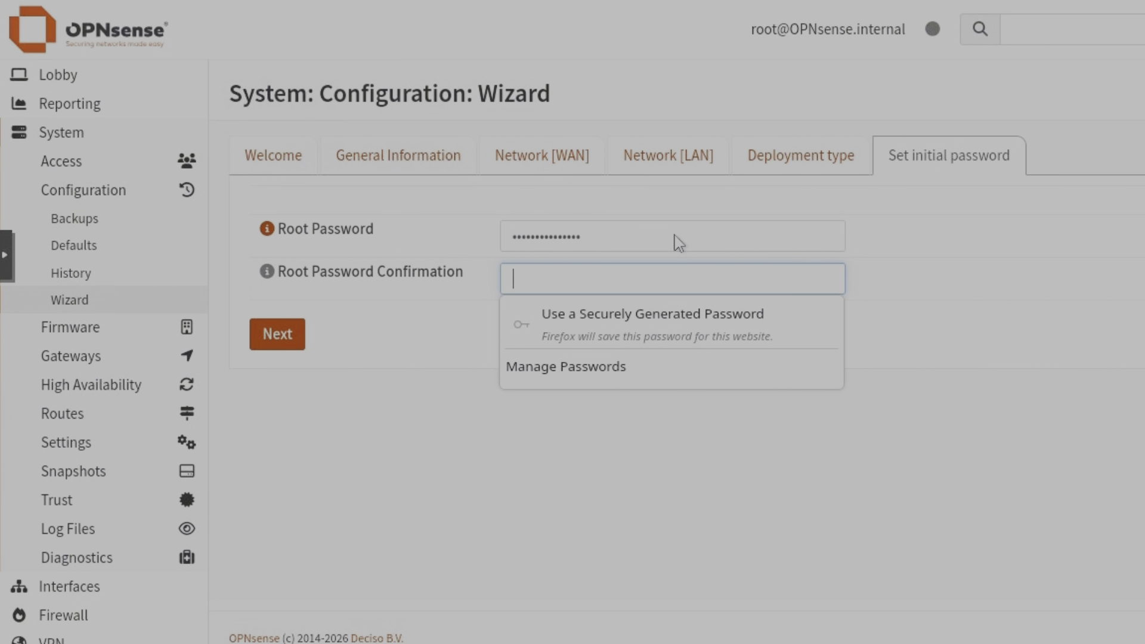
{"action": "type", "text": "••••••••••••••••"}
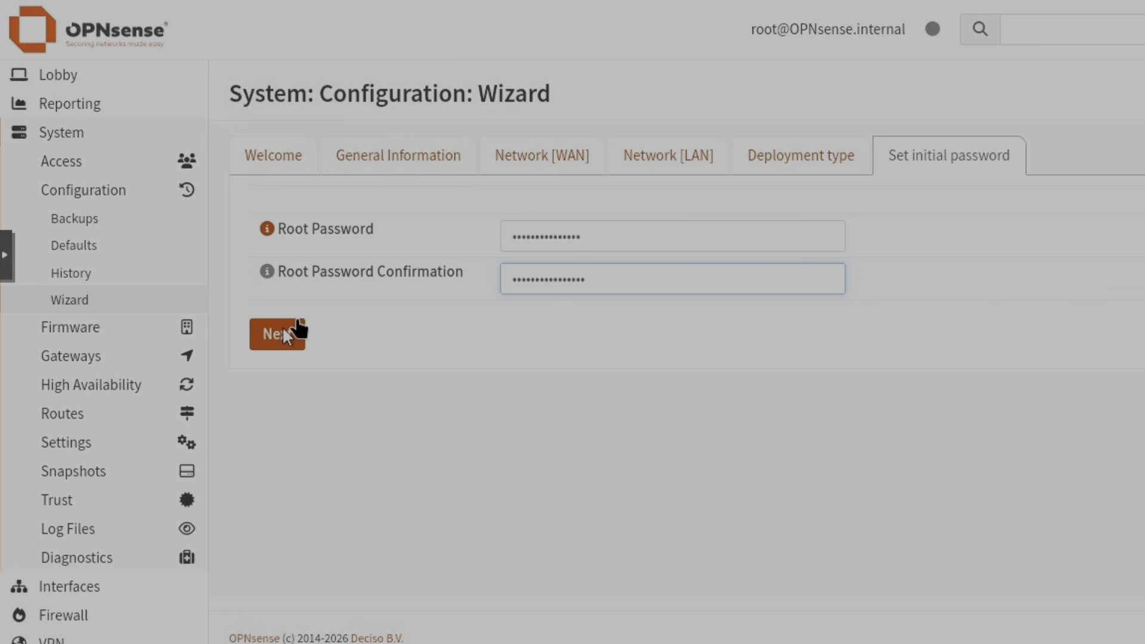
{"action": "left_click", "coordinate": [283, 336]}
- Re-enter the root password and a matching confirmation, and continue to the wizard's final page
{"action": "double_click", "coordinate": [634, 238]}
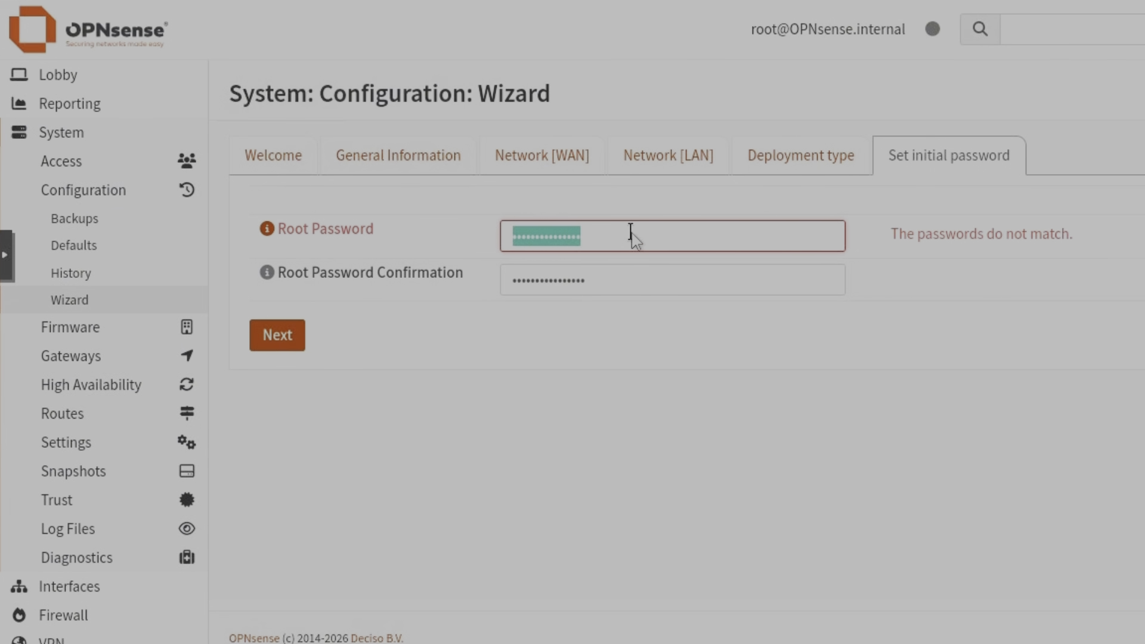
{"action": "type", "text": "•••••••••••••••"}
{"action": "key", "text": "Tab"}
{"action": "type", "text": "•••••••••••••••"}
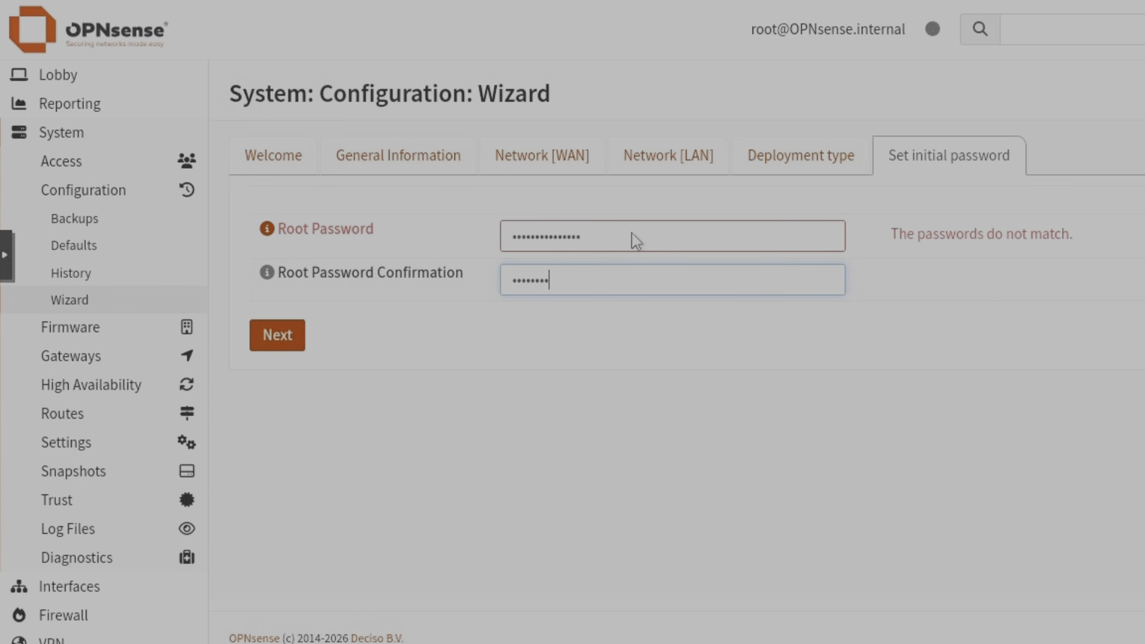
{"action": "left_click", "coordinate": [289, 333]}
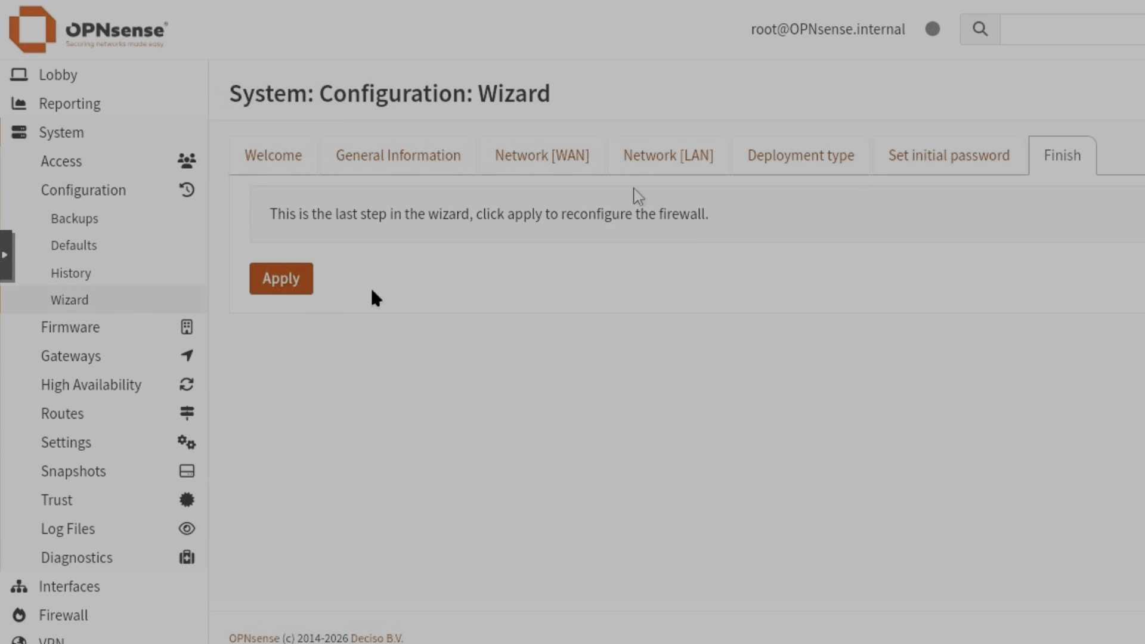
- Apply the wizard configuration, decline saving the password in the browser and continue to the dashboard
{"action": "left_click", "coordinate": [287, 279]}
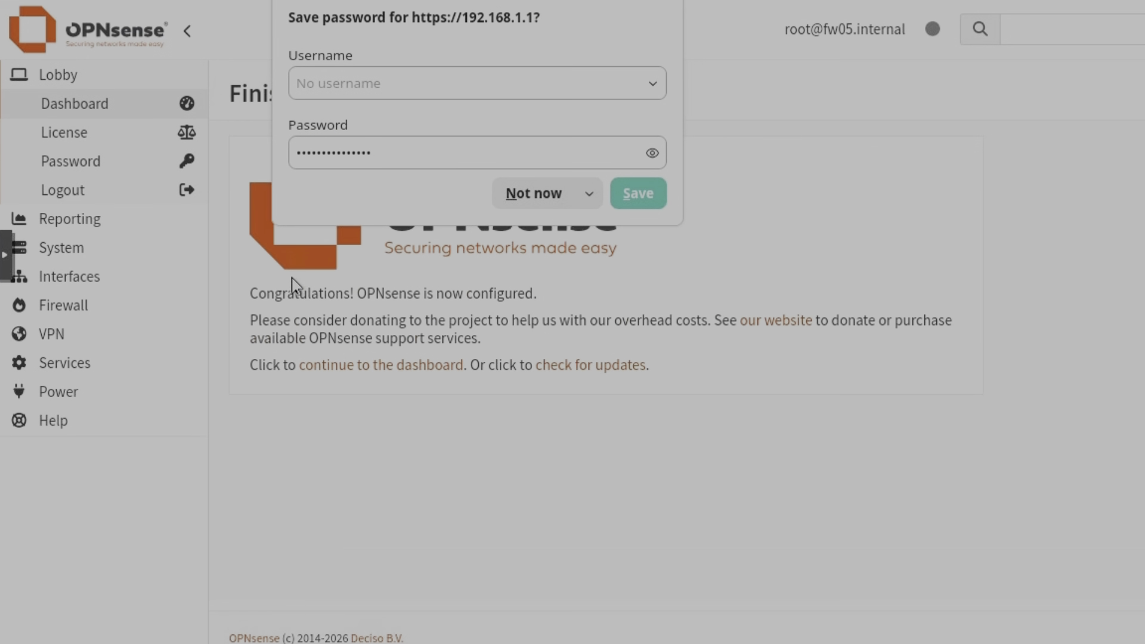
{"action": "left_click", "coordinate": [533, 193]}
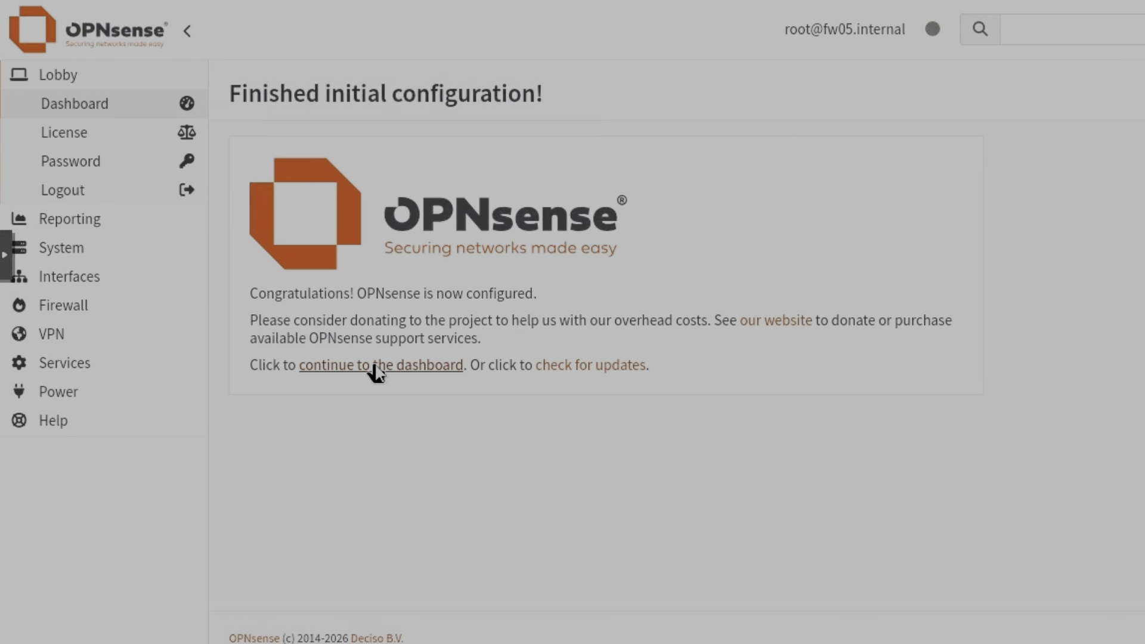
{"action": "left_click", "coordinate": [375, 366]}
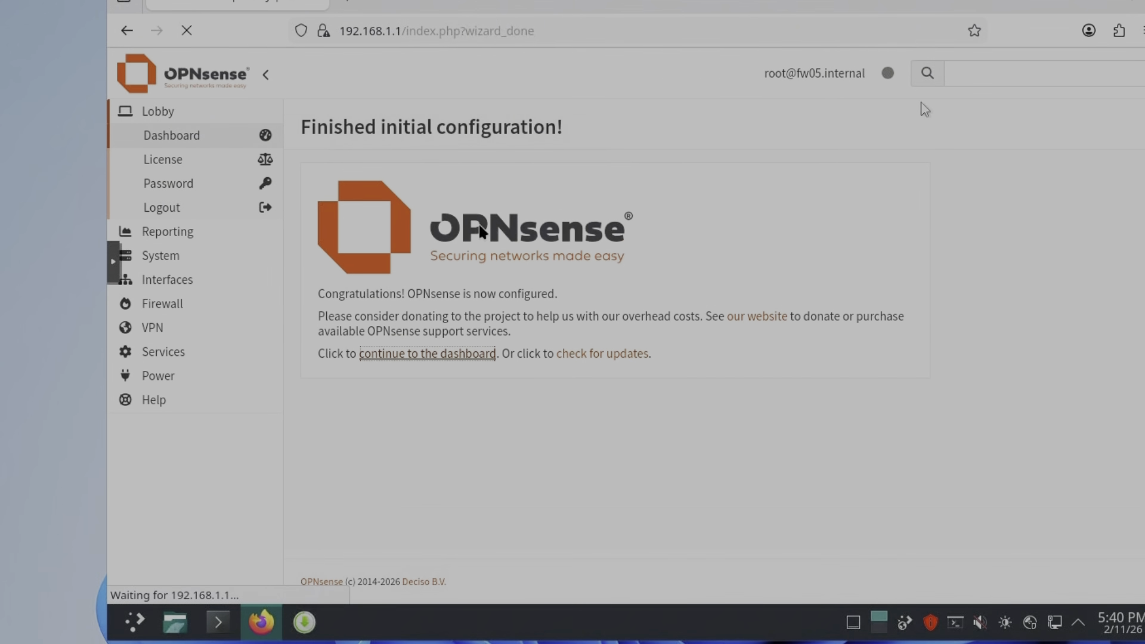
- Open a new browser tab, switch to the Konsole terminal and list the network interface addresses with ip a
{"action": "left_click", "coordinate": [746, 38]}
{"action": "key", "text": "ctrl+t"}
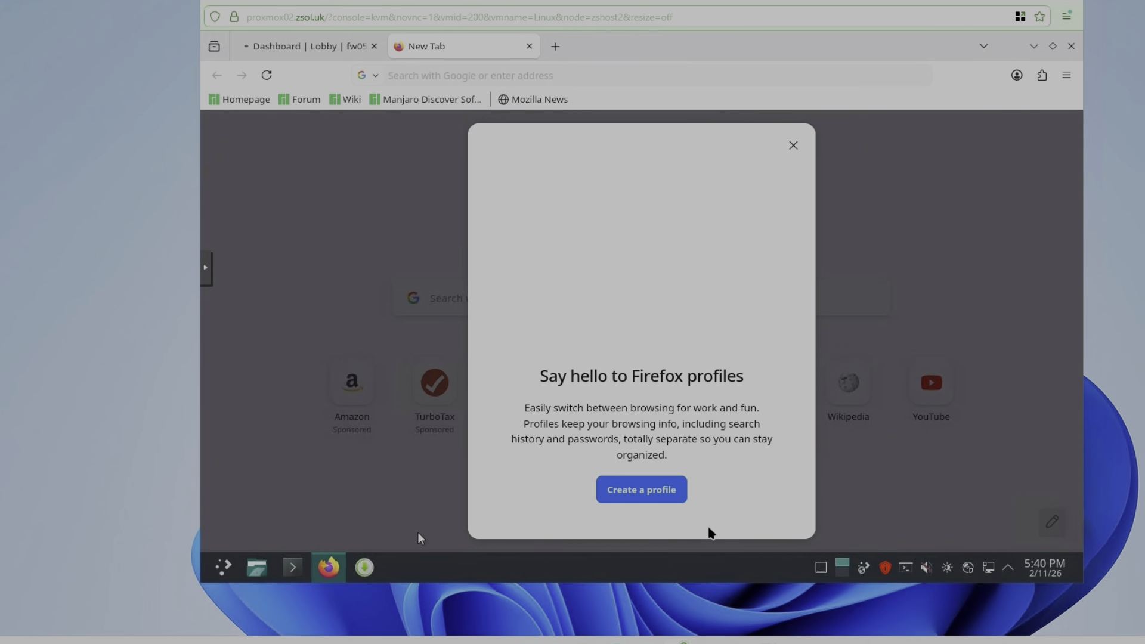
{"action": "left_click", "coordinate": [287, 567]}
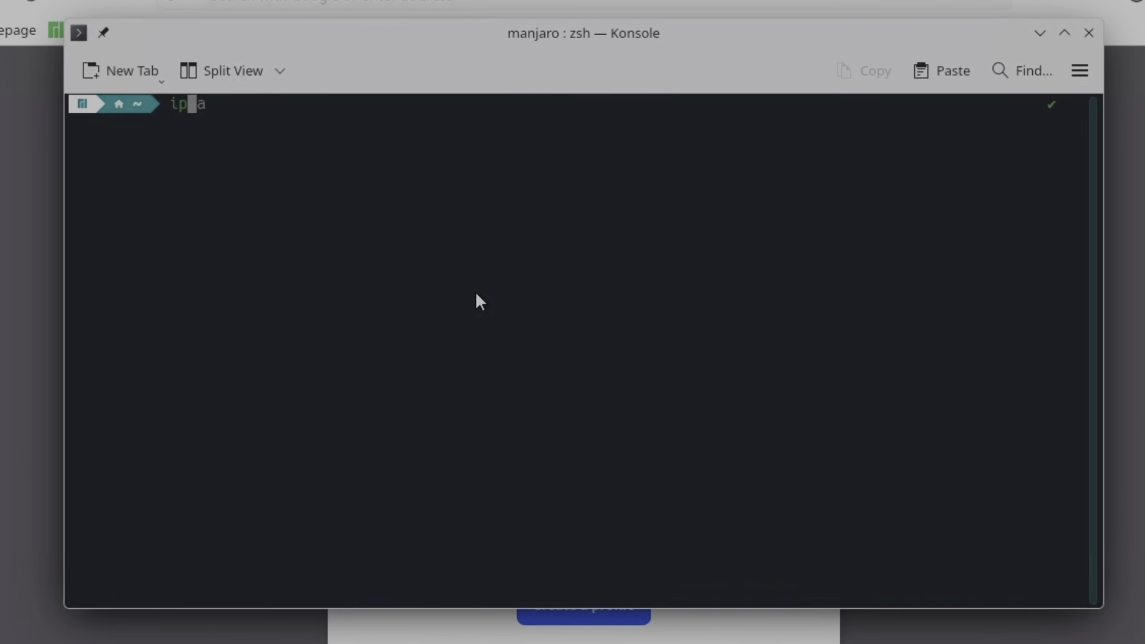
{"action": "type", "text": "ip a"}
{"action": "key", "text": "Return"}
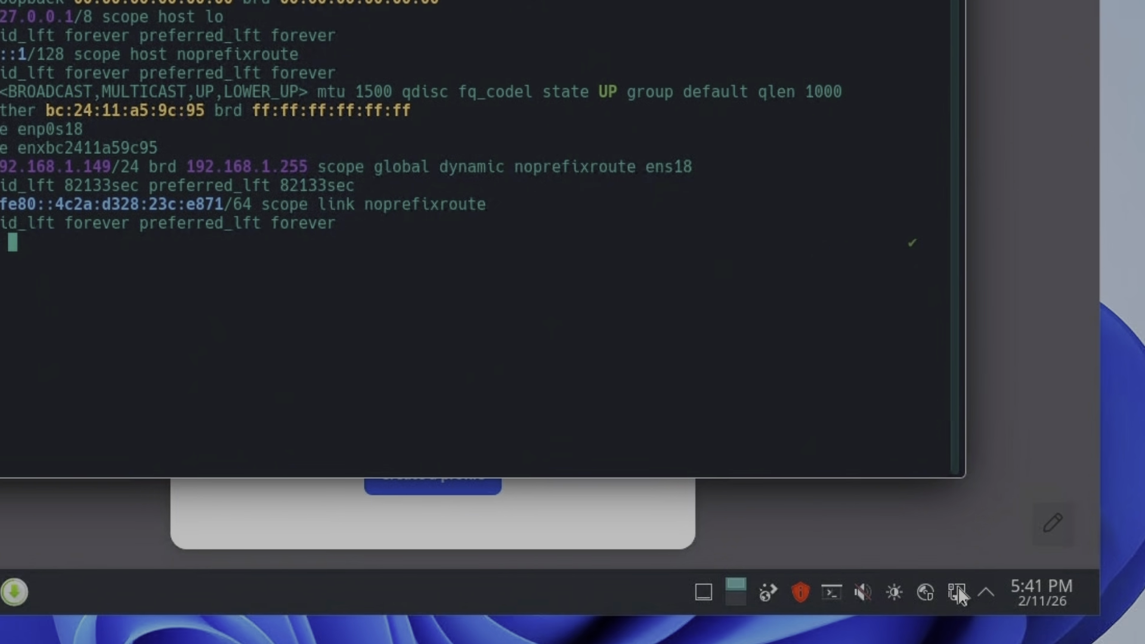
- Disconnect Wired connection 1 in the desktop's network settings
{"action": "left_click", "coordinate": [959, 596]}
{"action": "left_click", "coordinate": [999, 222]}
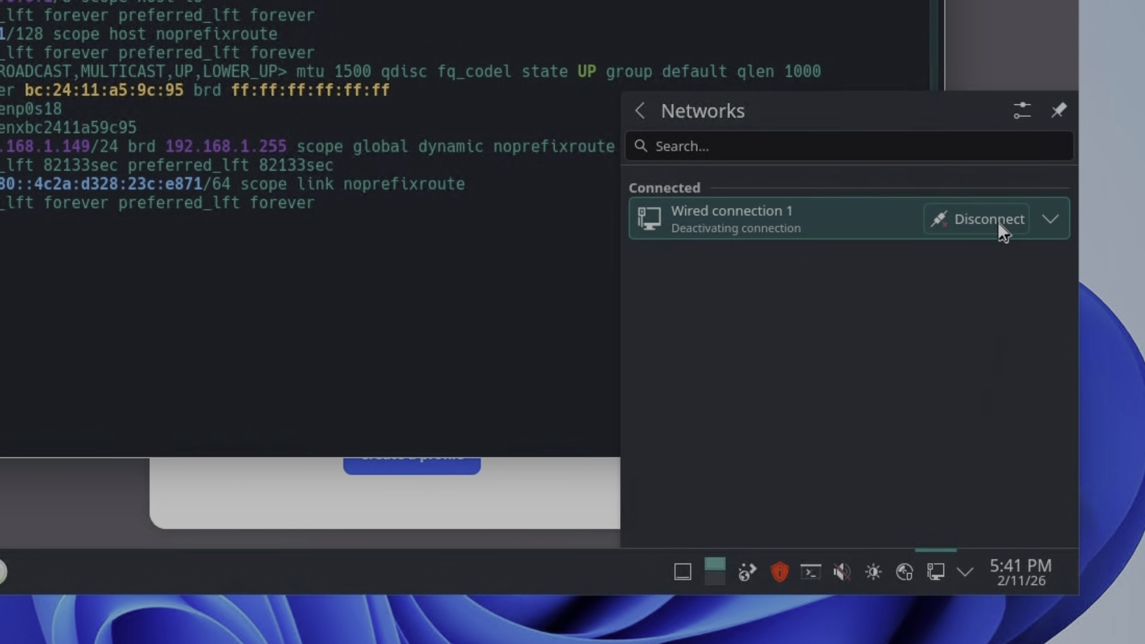
- Reconnect Wired connection 1 and list the network interface addresses again with ip a in the terminal
{"action": "left_click", "coordinate": [993, 221]}
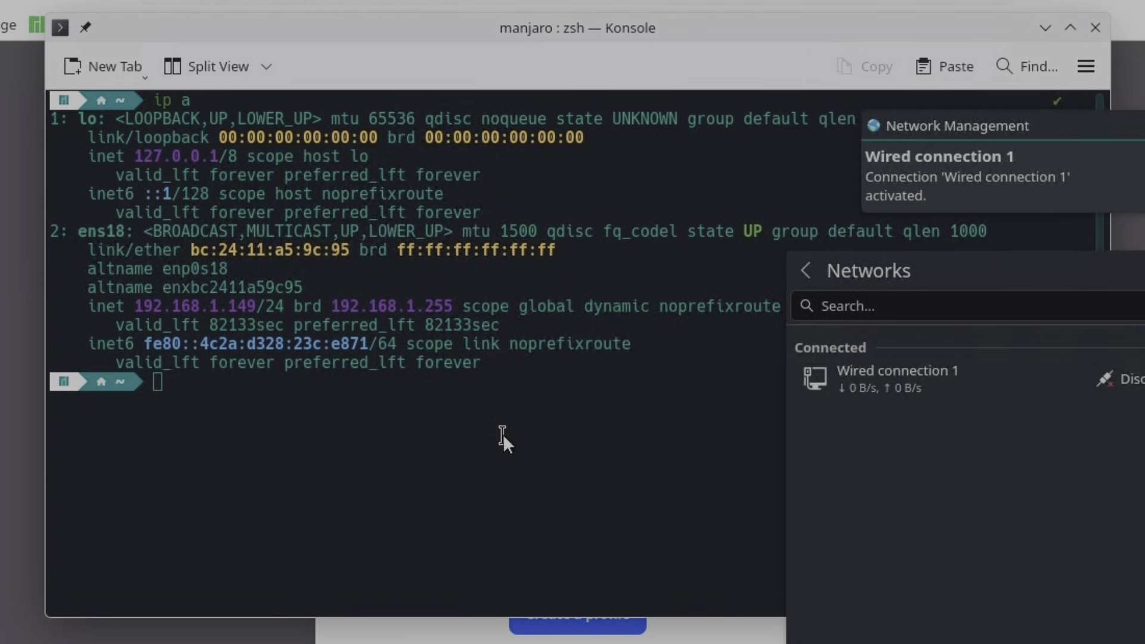
{"action": "left_click", "coordinate": [503, 435]}
{"action": "key", "text": "Up"}
{"action": "key", "text": "Return"}
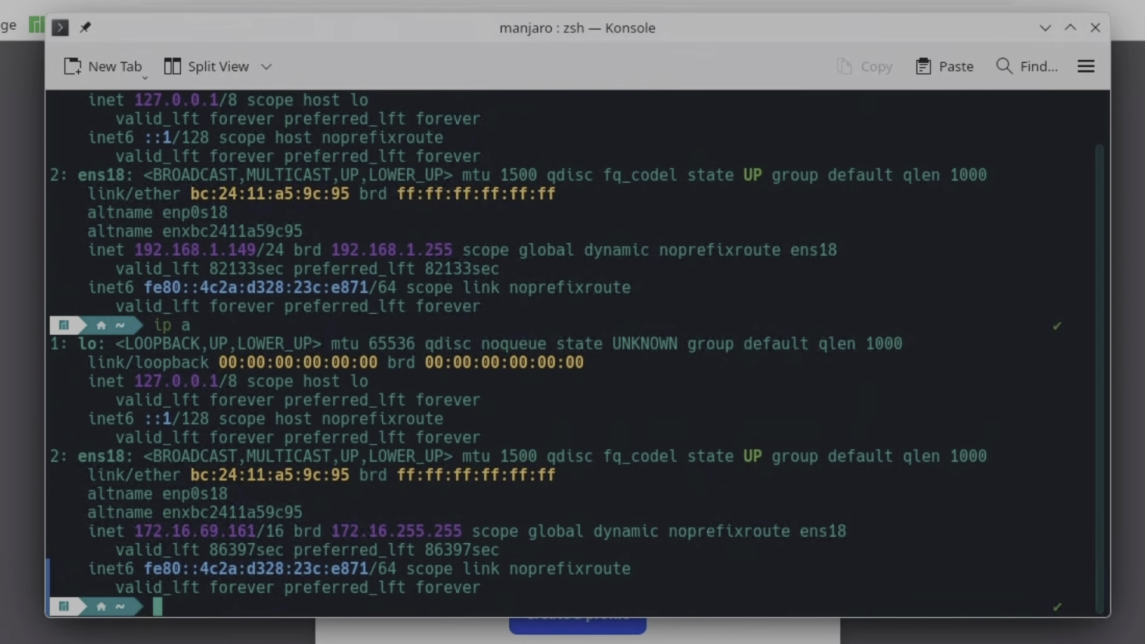
- Open 172.16.0.1 in Firefox and continue to the OPNsense login page
{"action": "left_click", "coordinate": [242, 3]}
{"action": "type", "text": "172.16.0.1"}
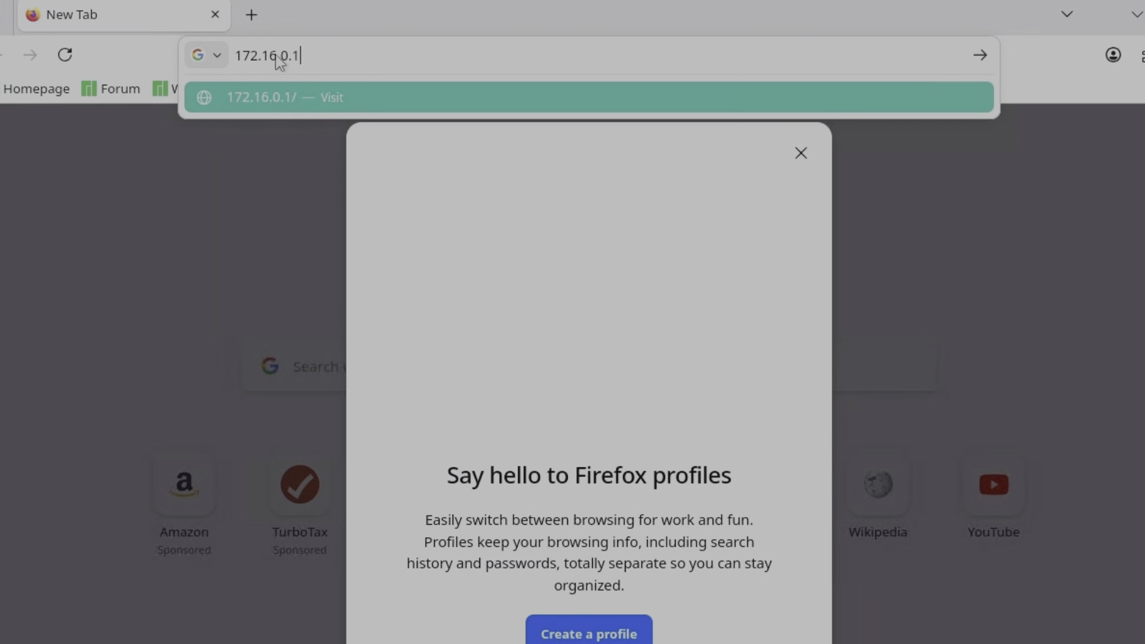
{"action": "key", "text": "Return"}
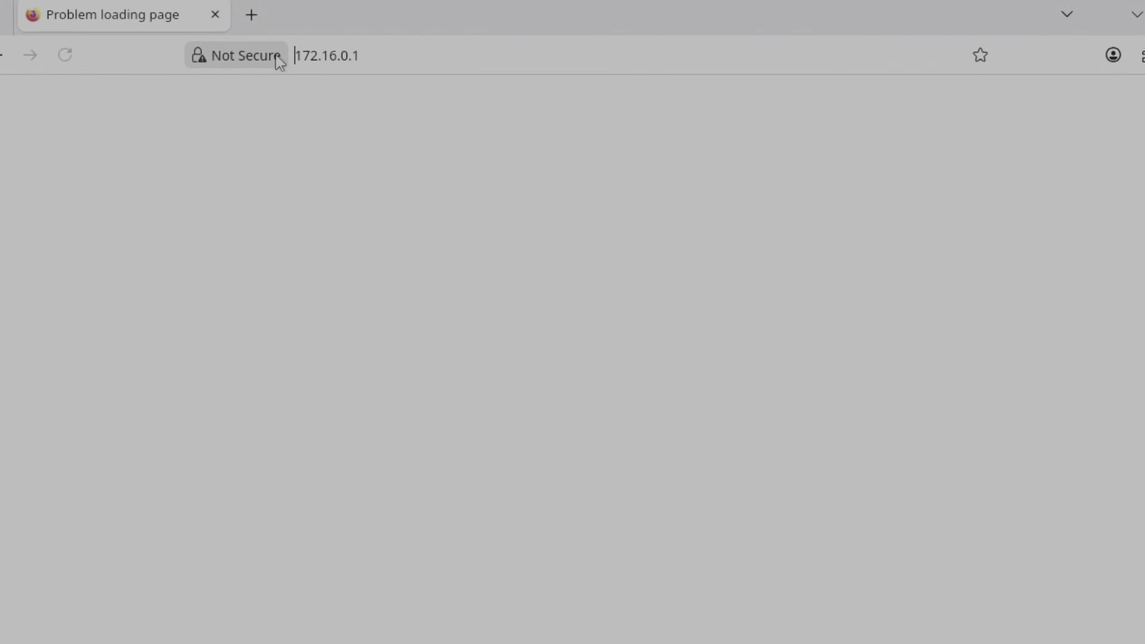
{"action": "left_click", "coordinate": [780, 634]}
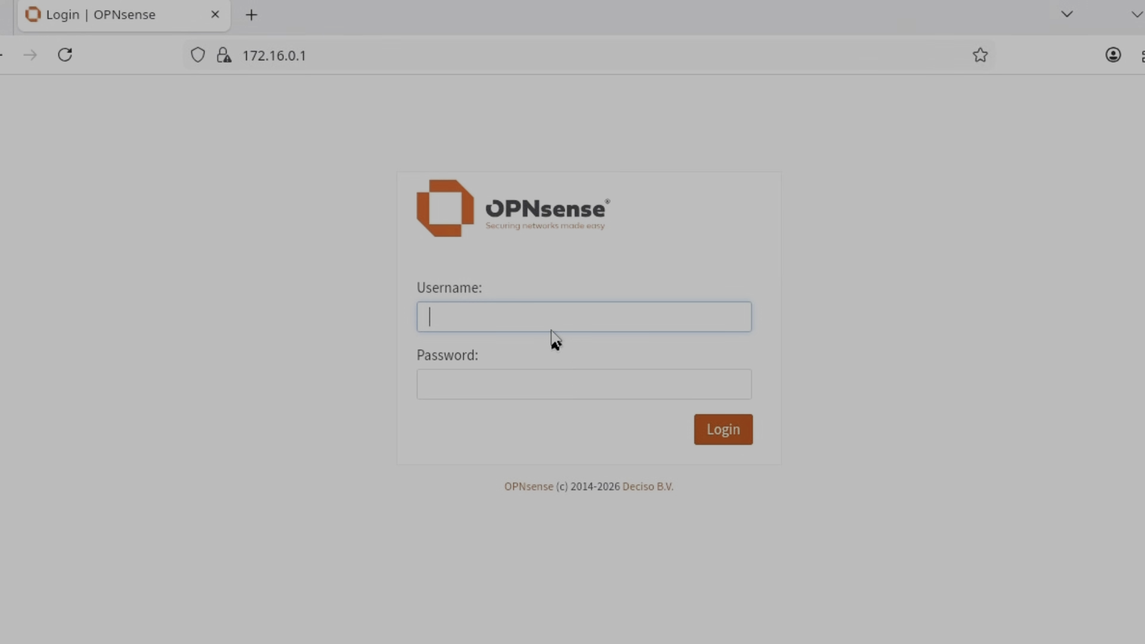
- Log in to OPNsense as root with the account password
{"action": "type", "text": "root"}
{"action": "key", "text": "Tab"}
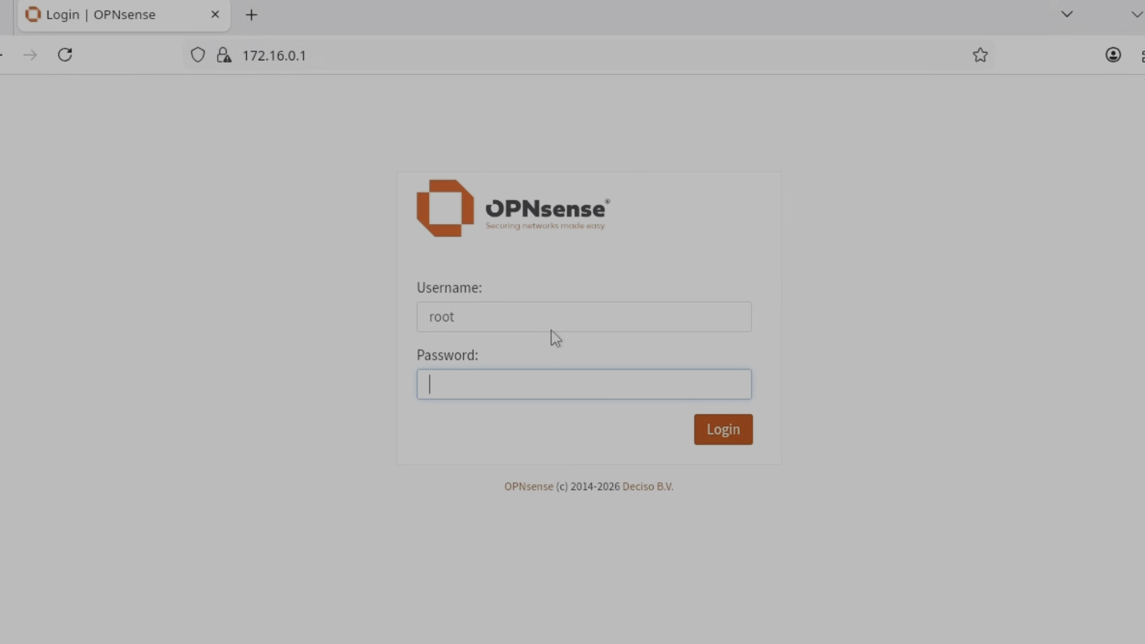
{"action": "type", "text": "••••••"}
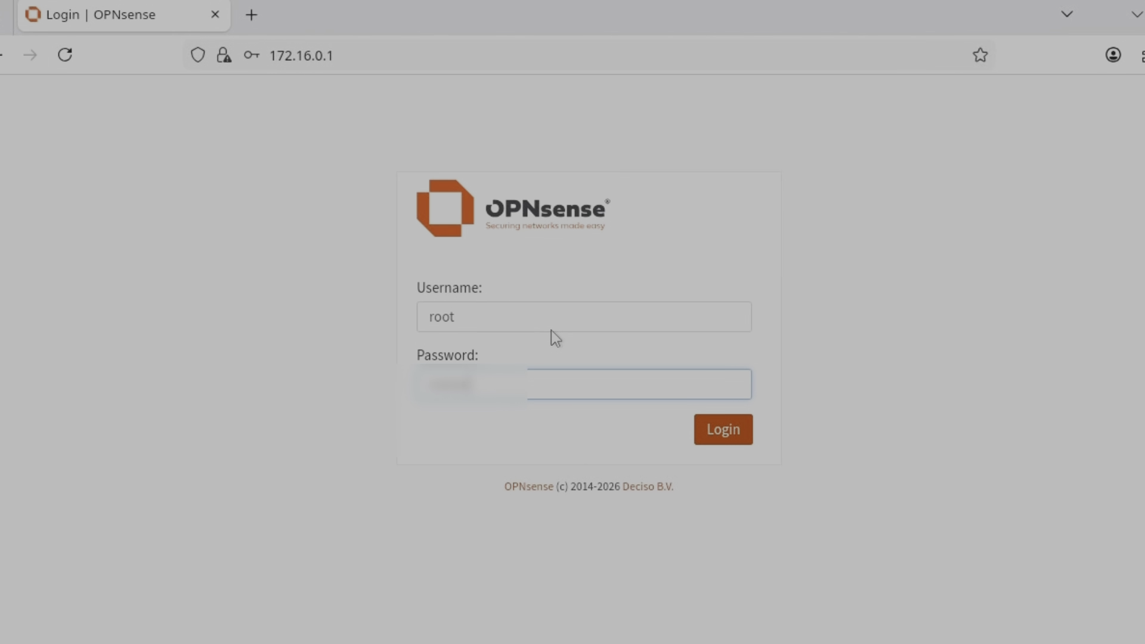
{"action": "key", "text": "Return"}
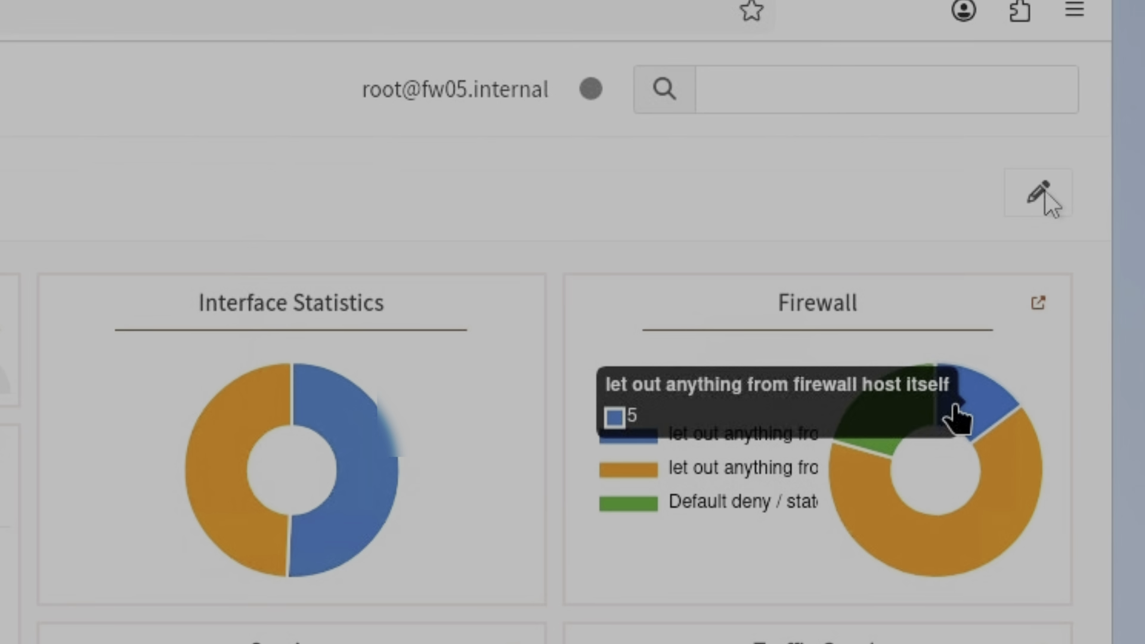
- Put the dashboard in edit mode, look through the widgets available to add, and cancel without adding one
{"action": "left_click", "coordinate": [1042, 192]}
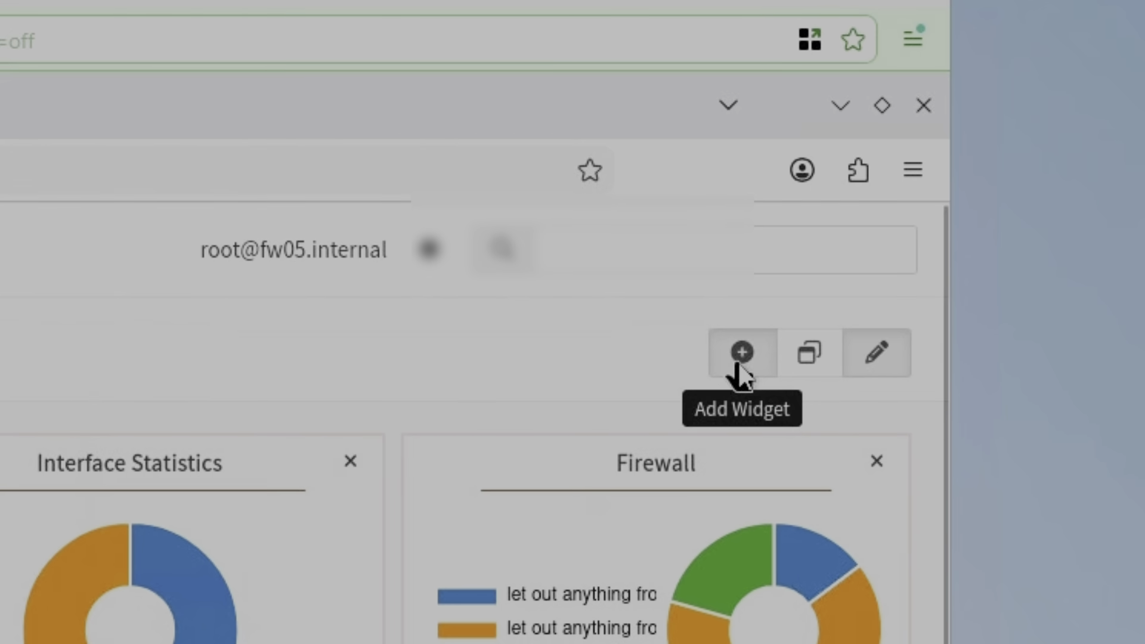
{"action": "left_click", "coordinate": [738, 361]}
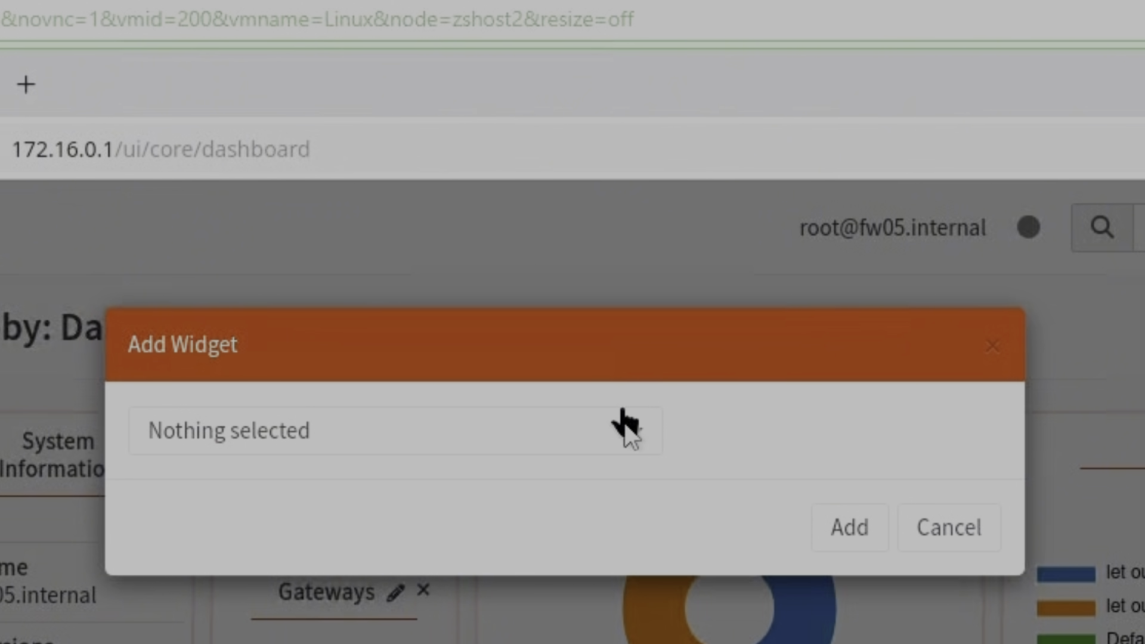
{"action": "left_click", "coordinate": [25, 453]}
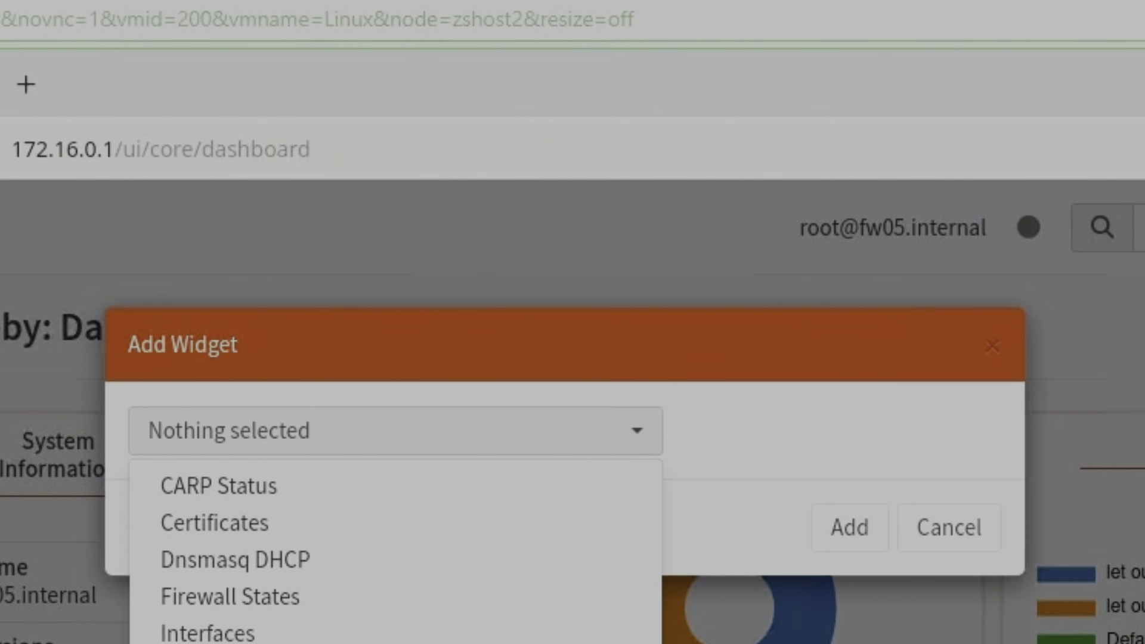
{"action": "left_click", "coordinate": [973, 540]}
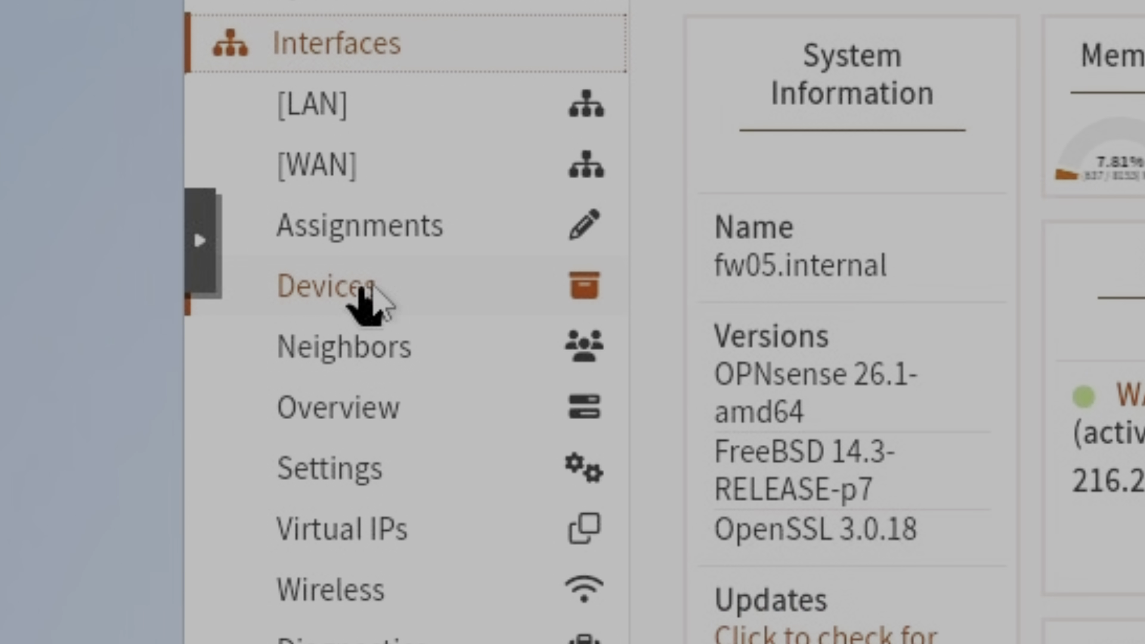
- Open the LAN interface settings and review them down to the static IPv4 configuration
{"action": "left_click", "coordinate": [348, 104]}
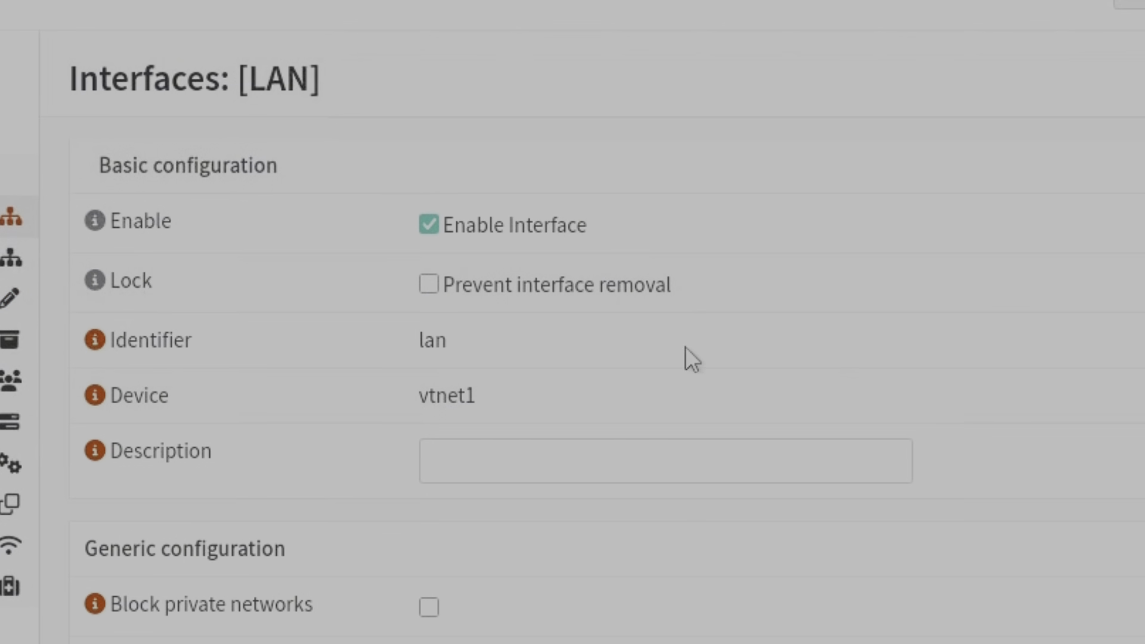
{"action": "scroll", "coordinate": [809, 393], "scroll_direction": "down", "scroll_amount": 5}
{"action": "scroll", "coordinate": [809, 394], "scroll_direction": "down", "scroll_amount": 6}
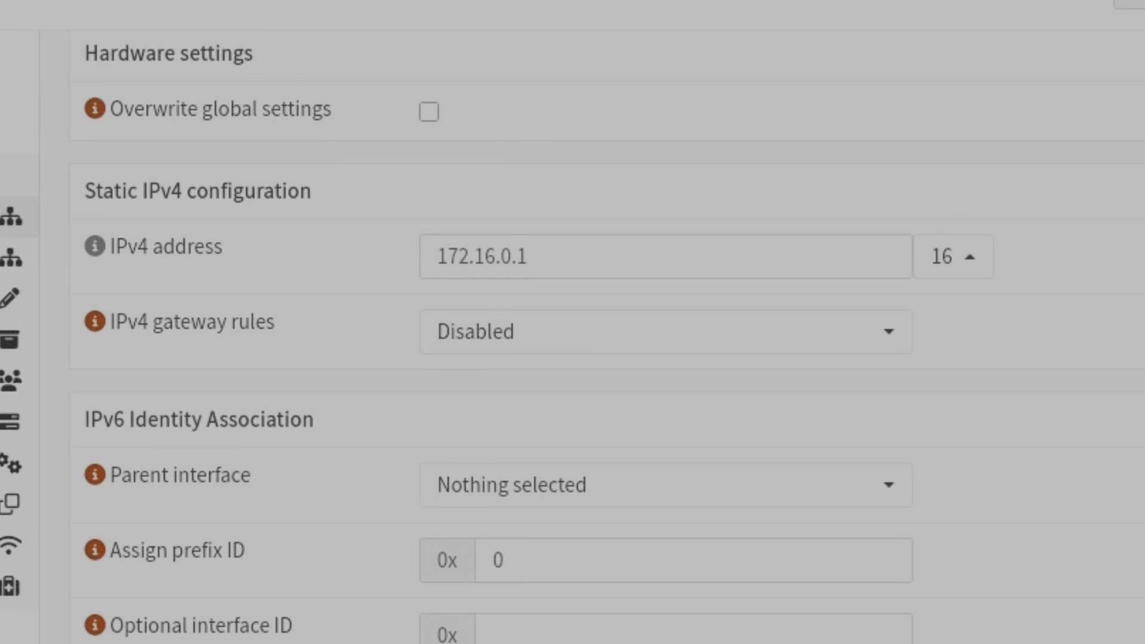
- Check the WAN interface's IPv4 configuration type options and the device assignments of the interfaces
{"action": "left_click", "coordinate": [49, 218]}
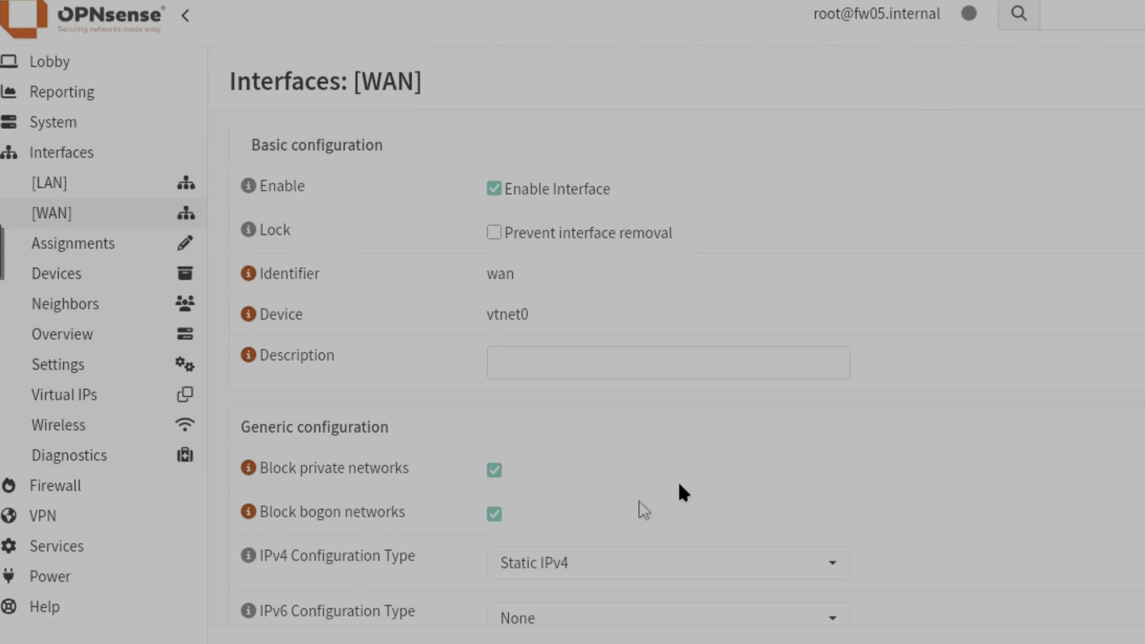
{"action": "left_click", "coordinate": [617, 569]}
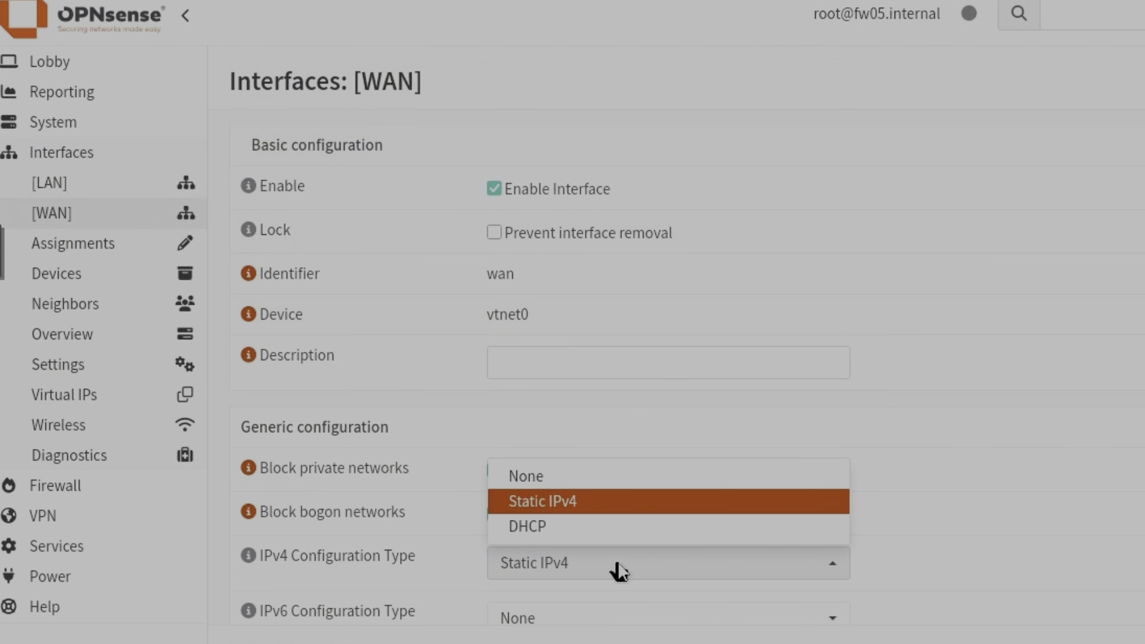
{"action": "left_click", "coordinate": [619, 572]}
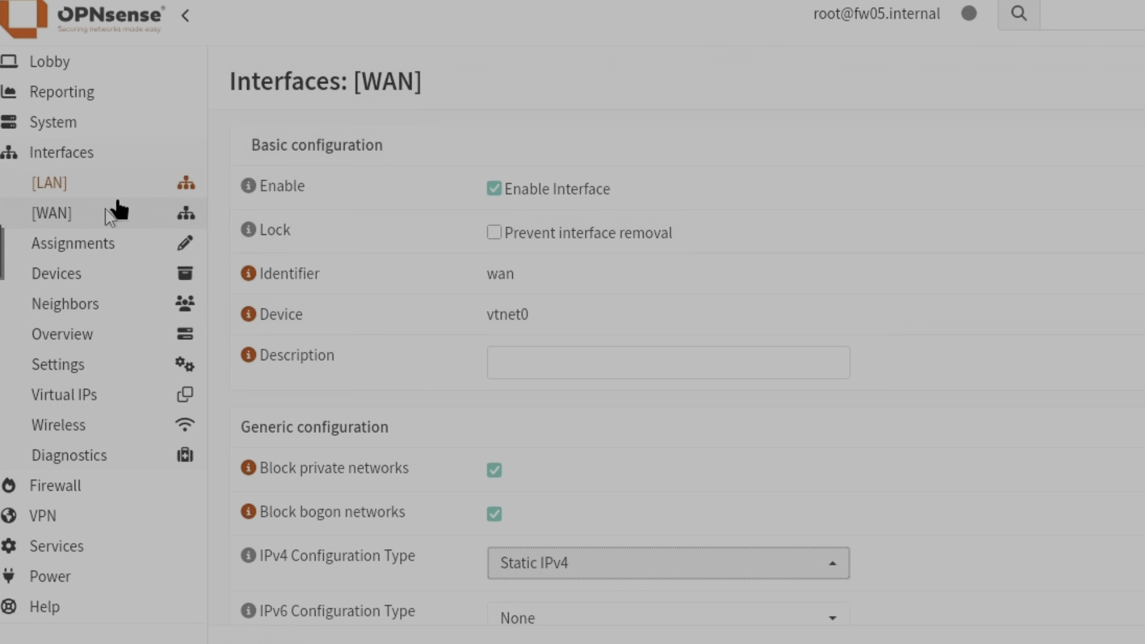
{"action": "left_click", "coordinate": [87, 254]}
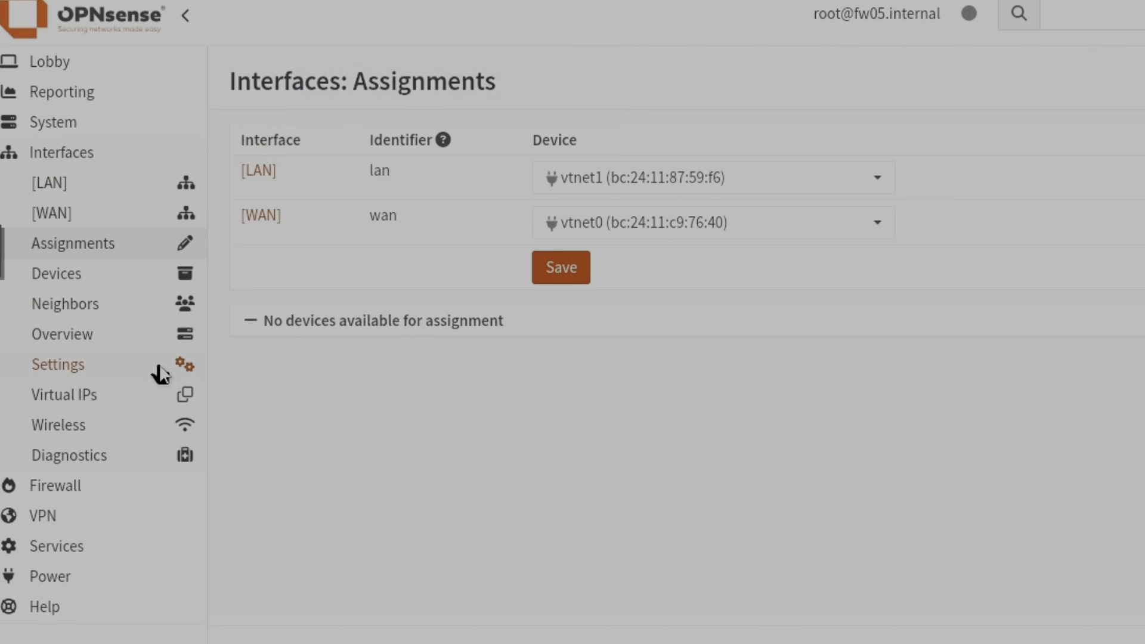
{"action": "left_click", "coordinate": [83, 162]}
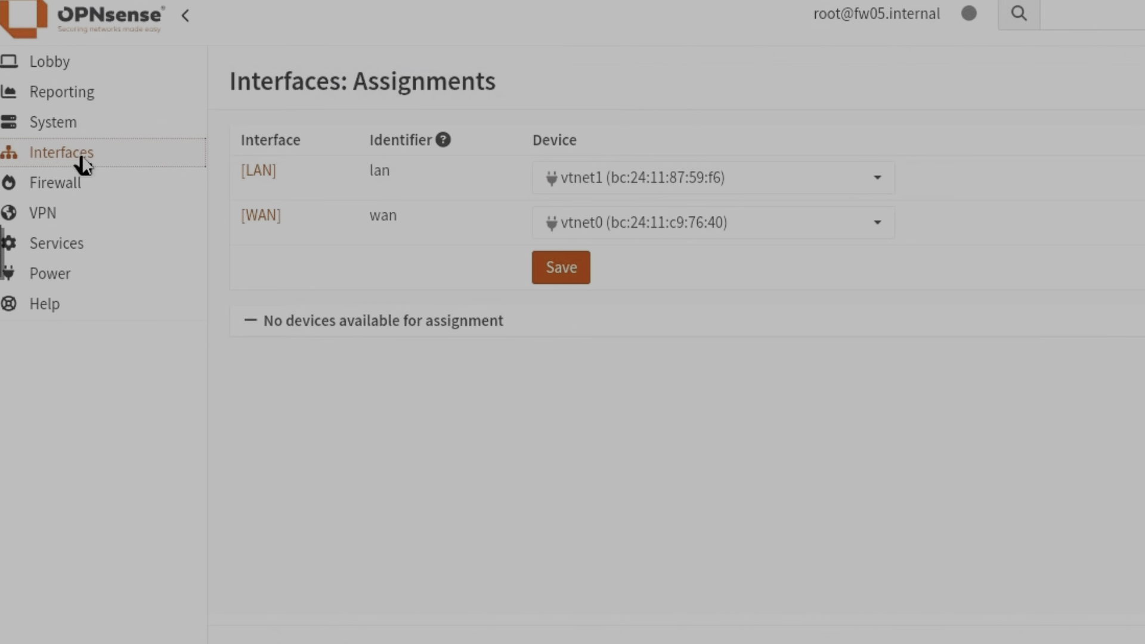
- Open the general system settings to review the hostname, domain and DNS servers
{"action": "left_click", "coordinate": [38, 128]}
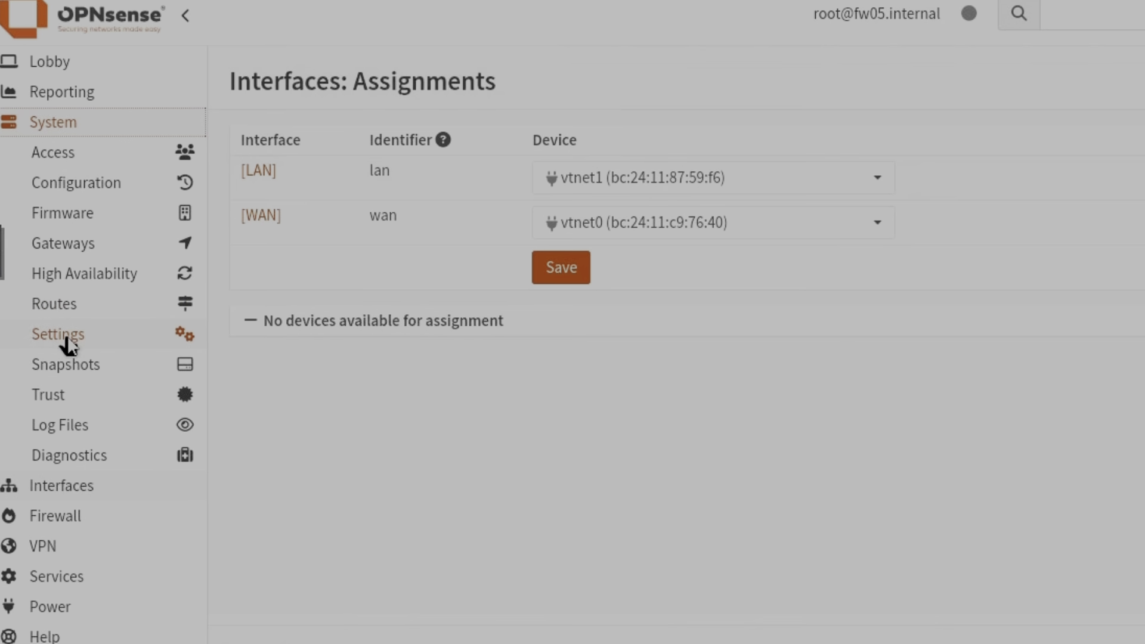
{"action": "left_click", "coordinate": [65, 342]}
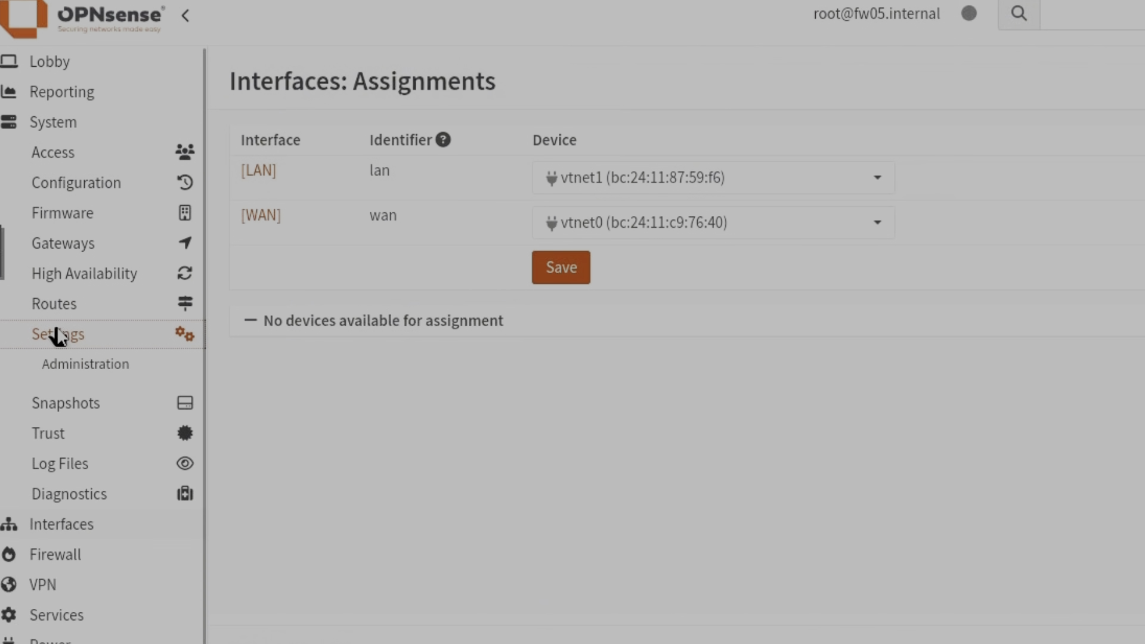
{"action": "left_click", "coordinate": [57, 334]}
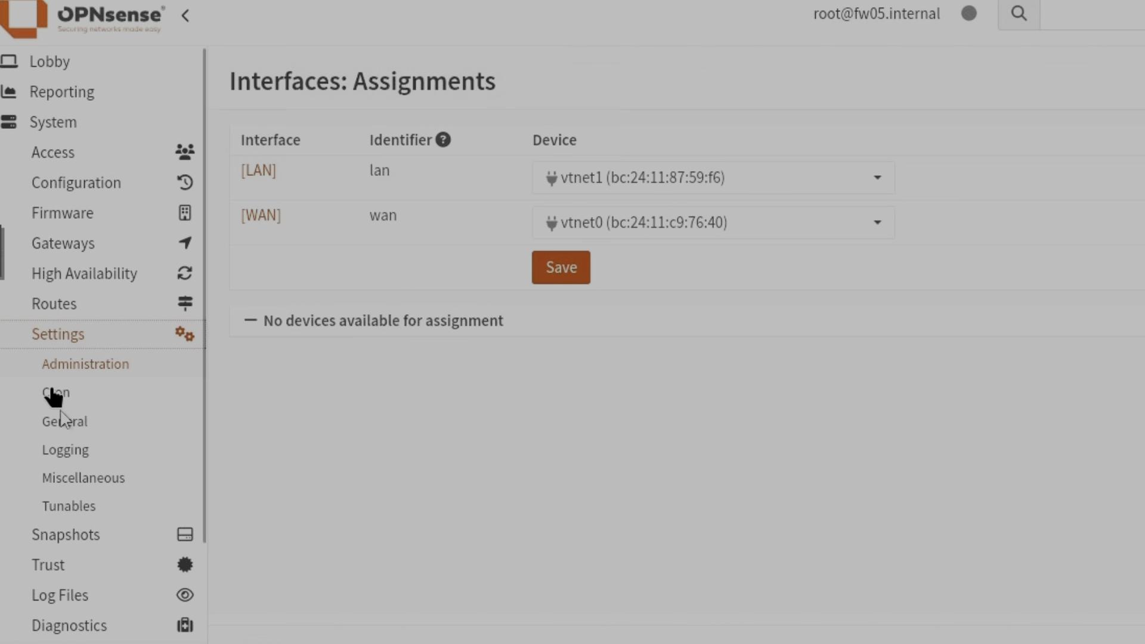
{"action": "left_click", "coordinate": [60, 420]}
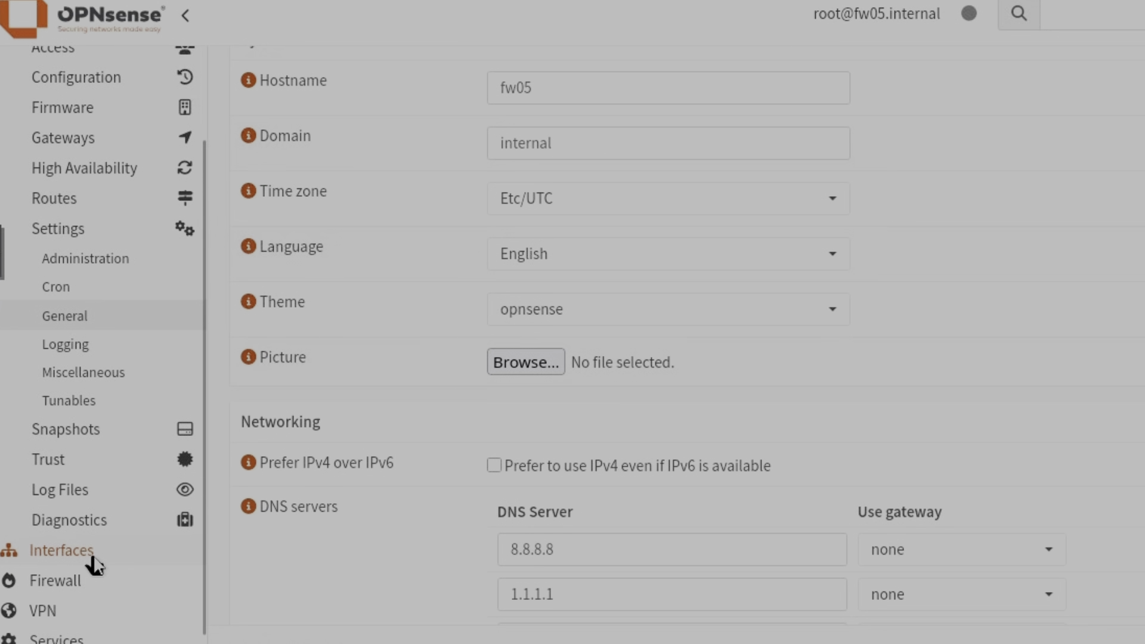
- Open the general settings of the Dnsmasq DNS & DHCP service
{"action": "scroll", "coordinate": [95, 555], "scroll_direction": "down", "scroll_amount": 1}
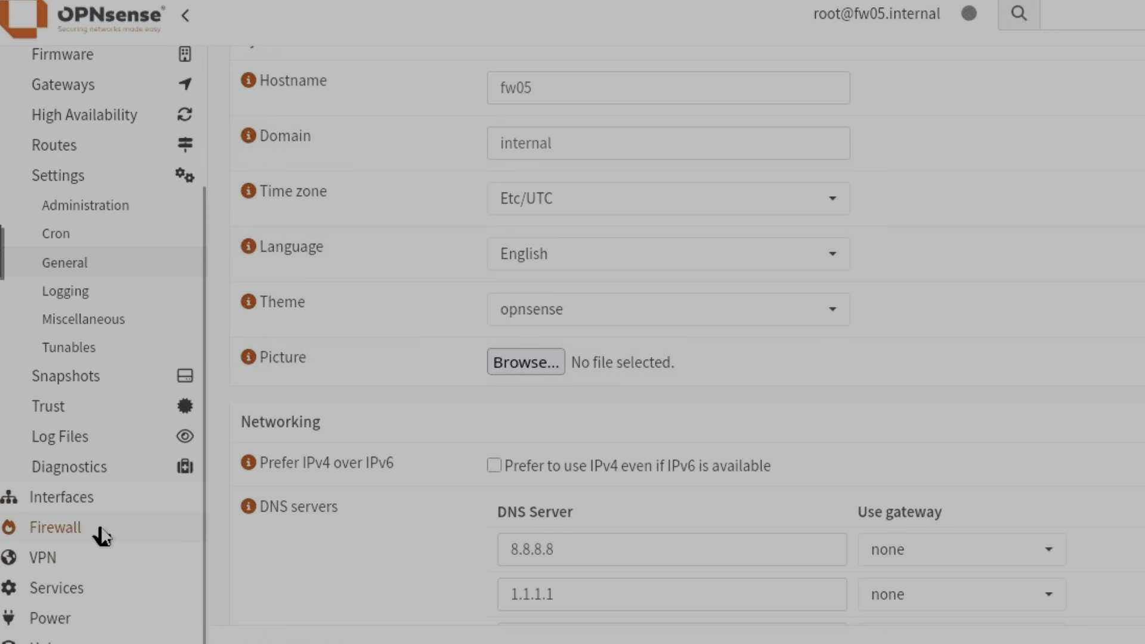
{"action": "left_click", "coordinate": [64, 589]}
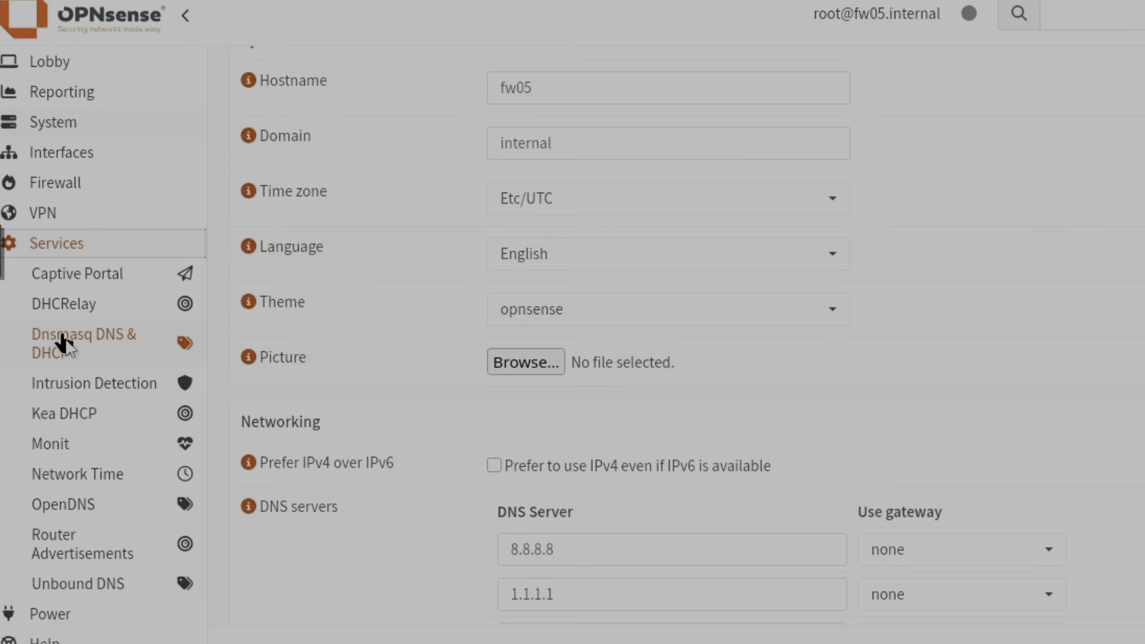
{"action": "left_click", "coordinate": [75, 352]}
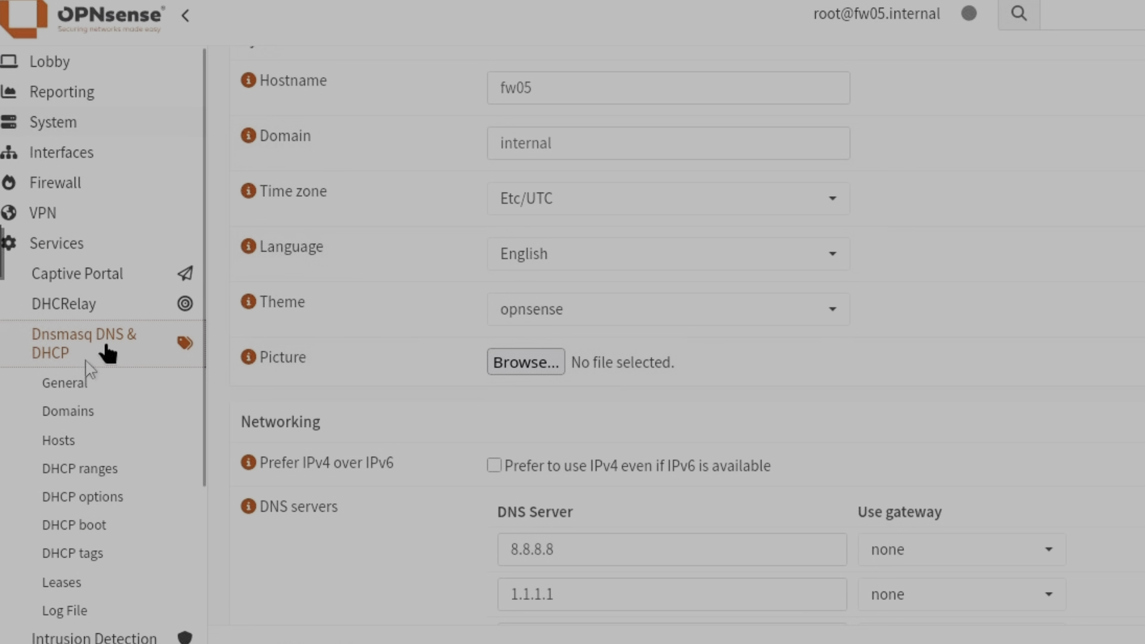
{"action": "left_click", "coordinate": [71, 382]}
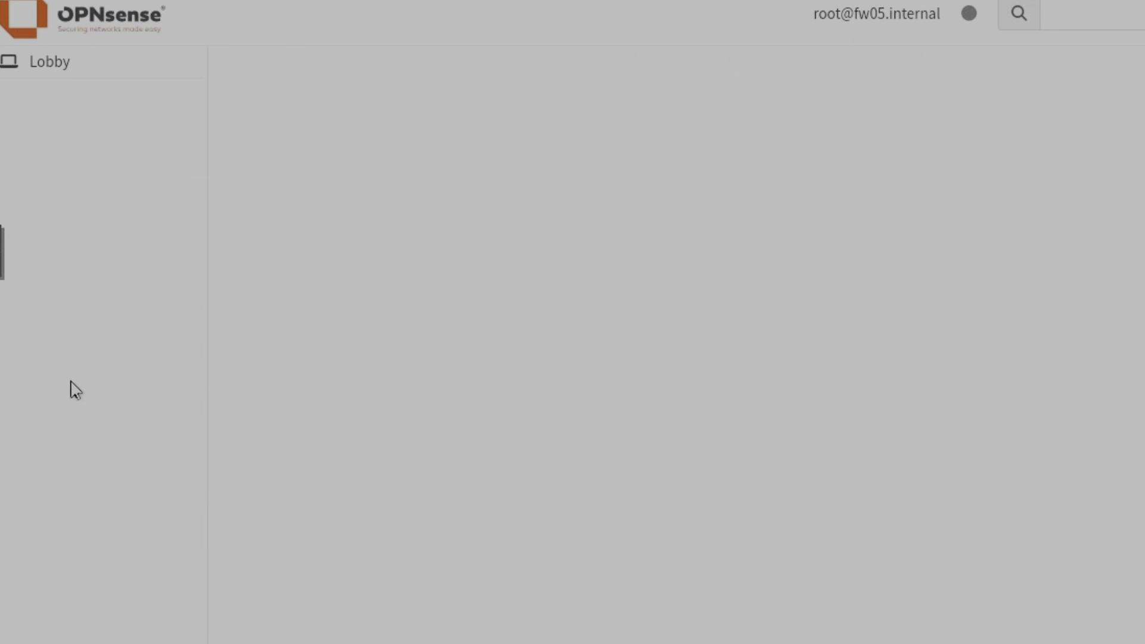
{"action": "scroll", "coordinate": [535, 256], "scroll_direction": "up", "scroll_amount": 5}
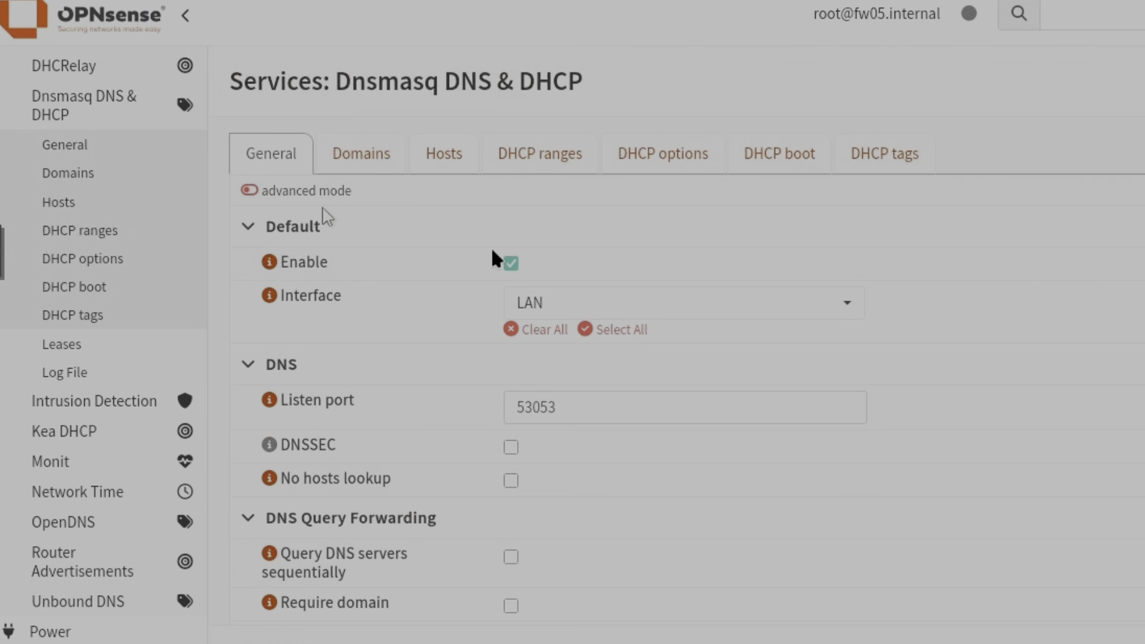
- Look through the Dnsmasq domains, hosts and DHCP ranges, and collapse the LAN group of ranges
{"action": "left_click", "coordinate": [363, 162]}
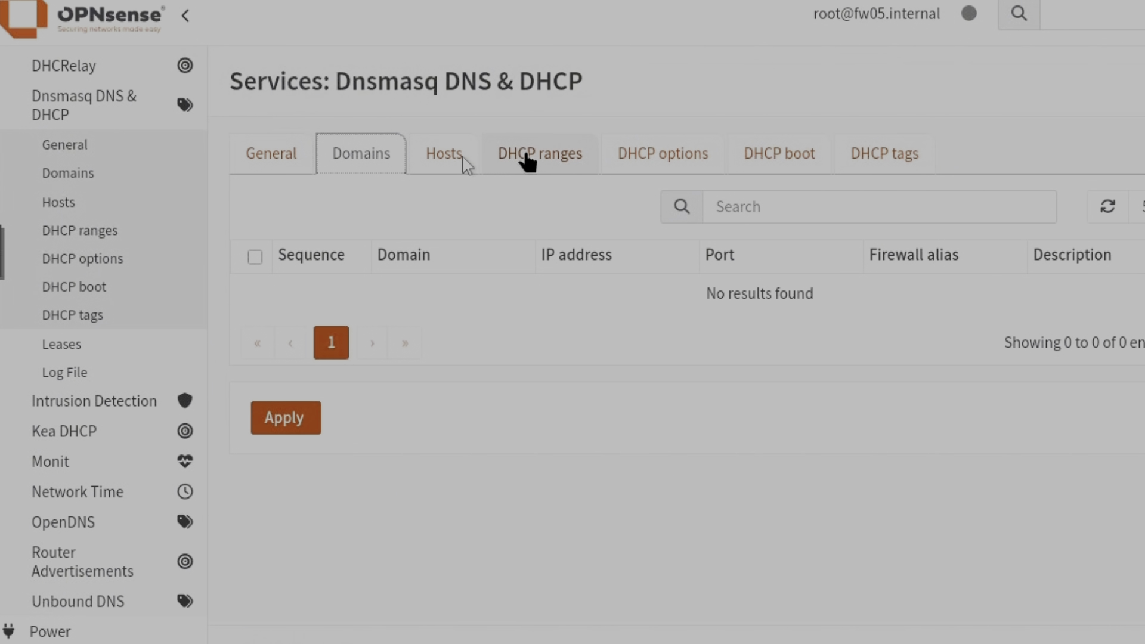
{"action": "left_click", "coordinate": [456, 162]}
{"action": "left_click", "coordinate": [543, 172]}
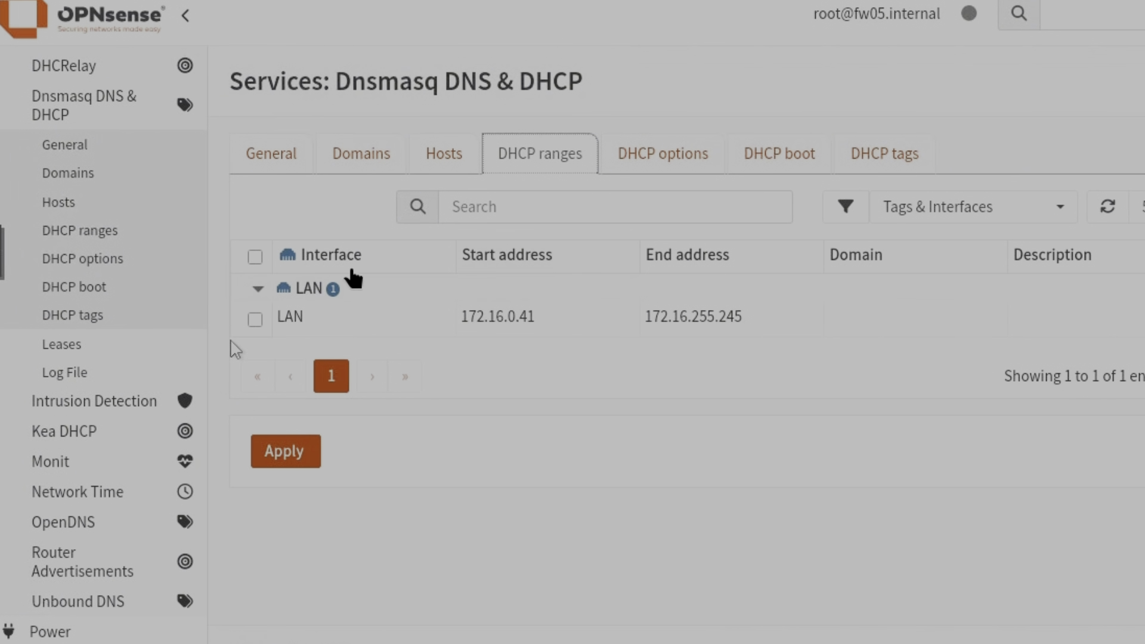
{"action": "left_click", "coordinate": [256, 289]}
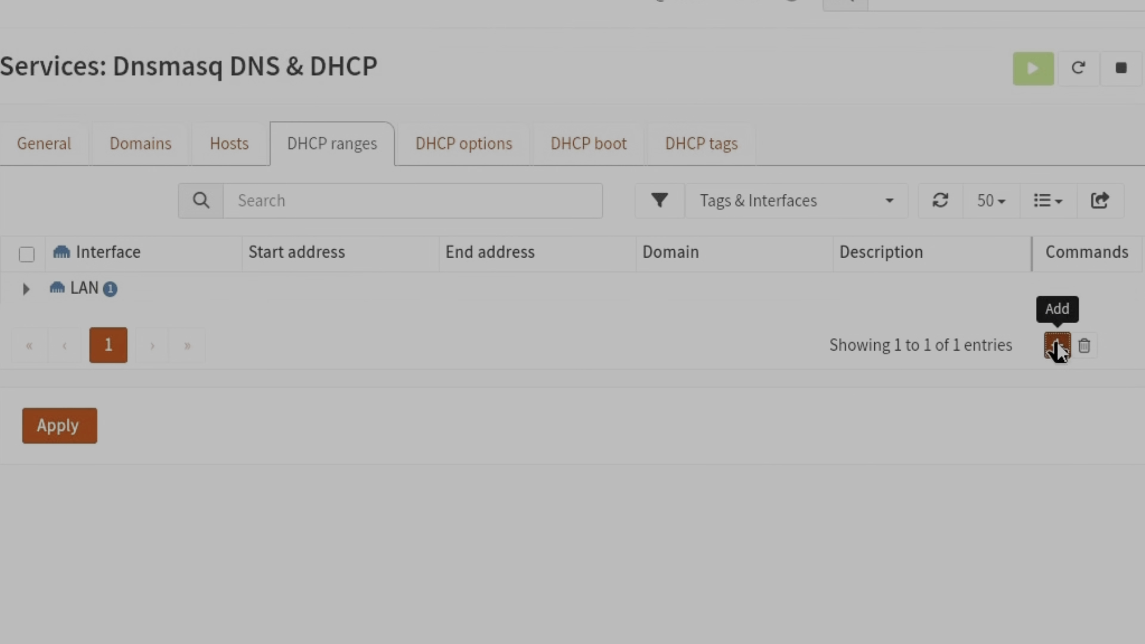
- Check the interface choices for a new DHCP range, cancel it, and expand the LAN group of ranges
{"action": "left_click", "coordinate": [1057, 345]}
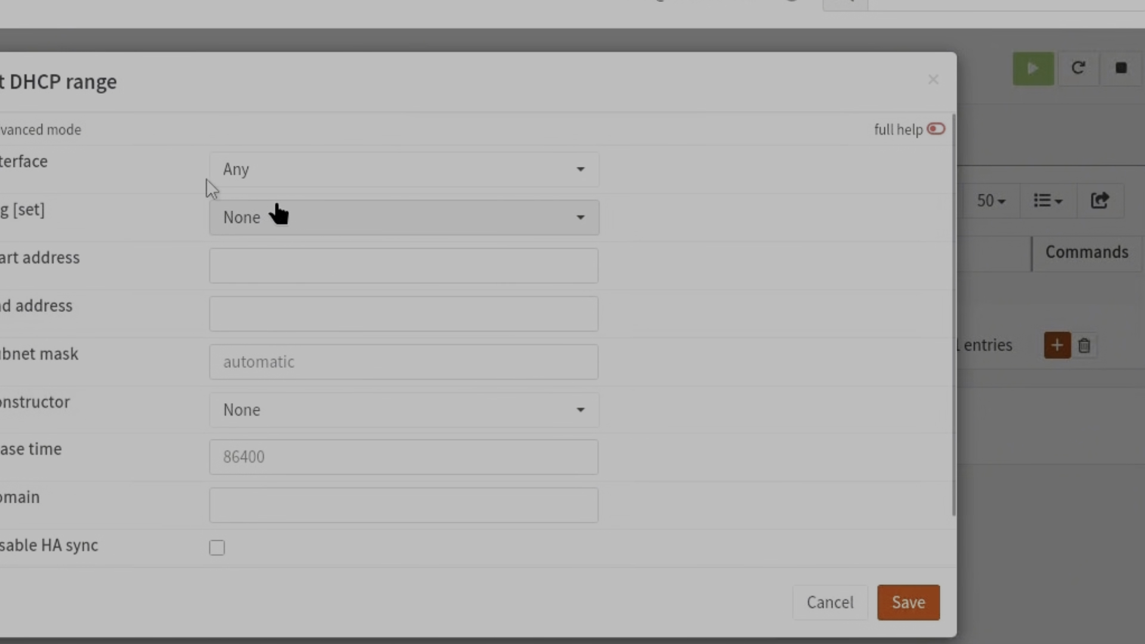
{"action": "left_click", "coordinate": [301, 173]}
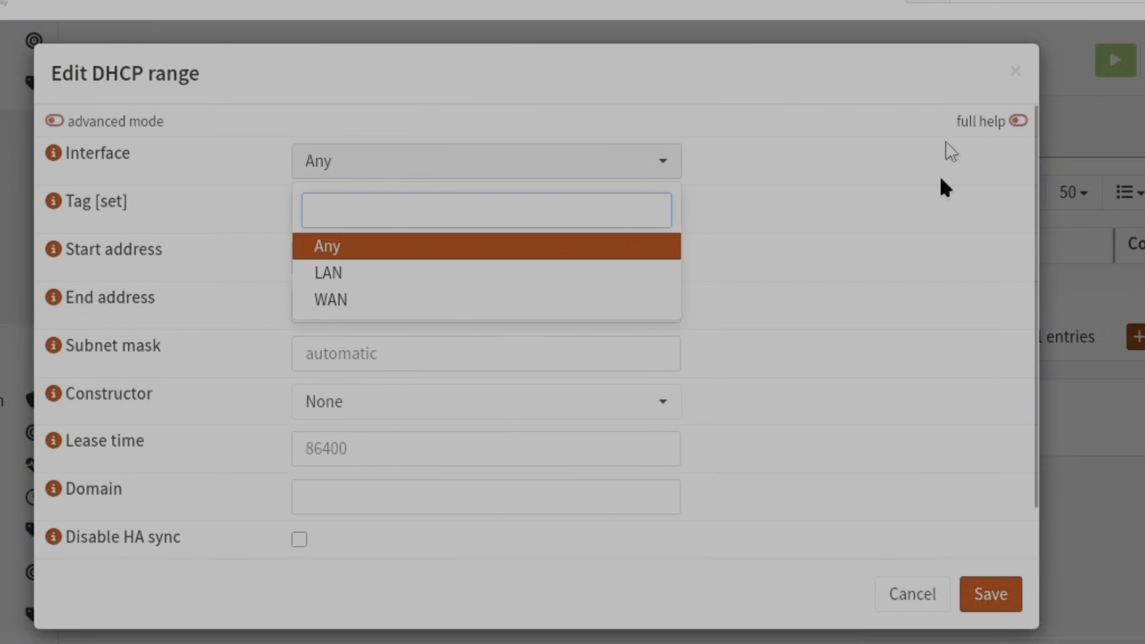
{"action": "left_click", "coordinate": [904, 594]}
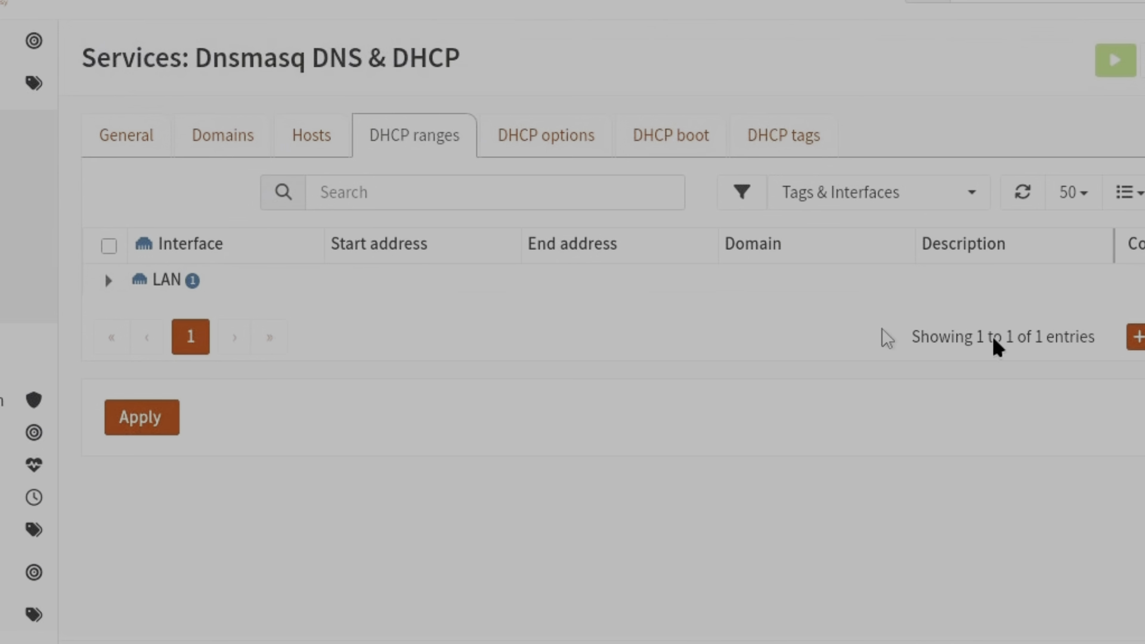
{"action": "left_click", "coordinate": [110, 281]}
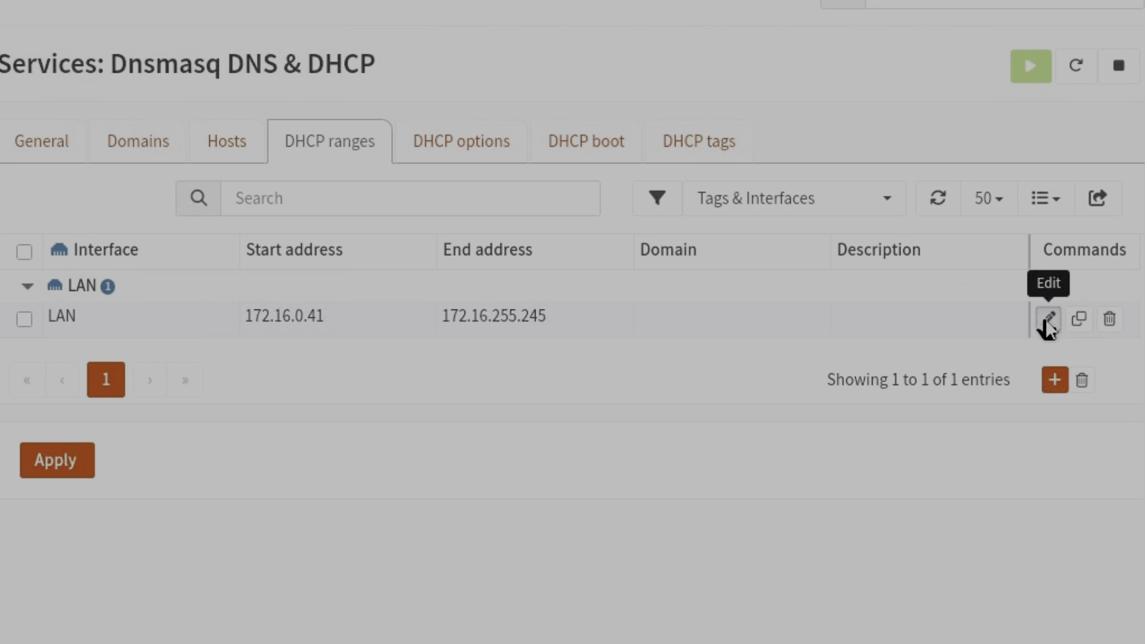
- Change the start address of the LAN DHCP range to 172.16.5.1, save the range and apply the Dnsmasq settings
{"action": "left_click", "coordinate": [1048, 322]}
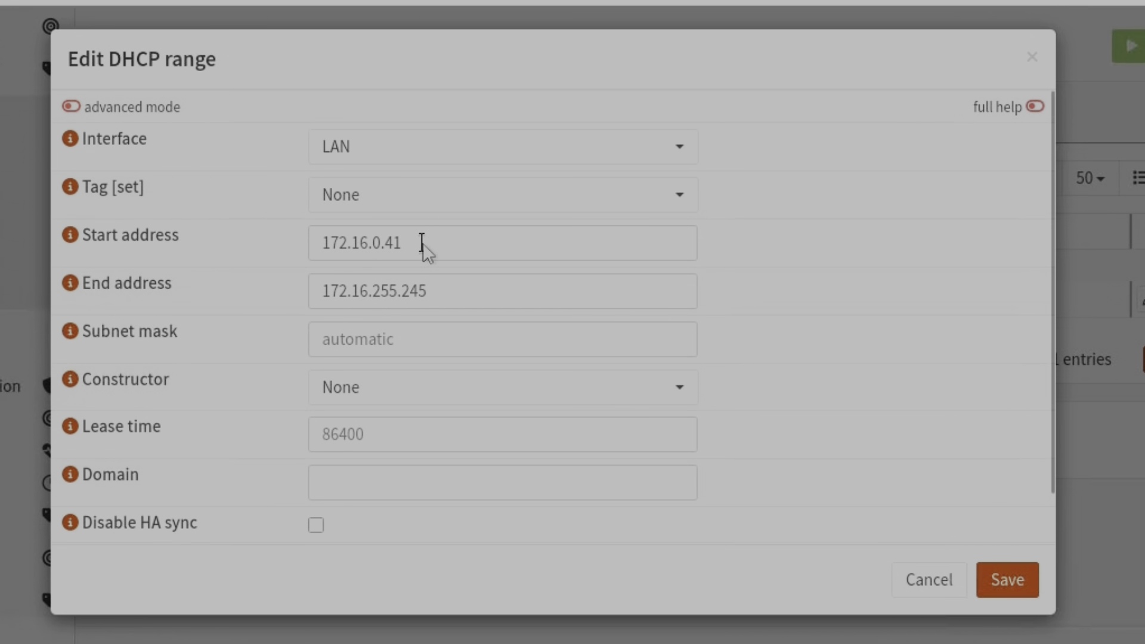
{"action": "left_click", "coordinate": [538, 244]}
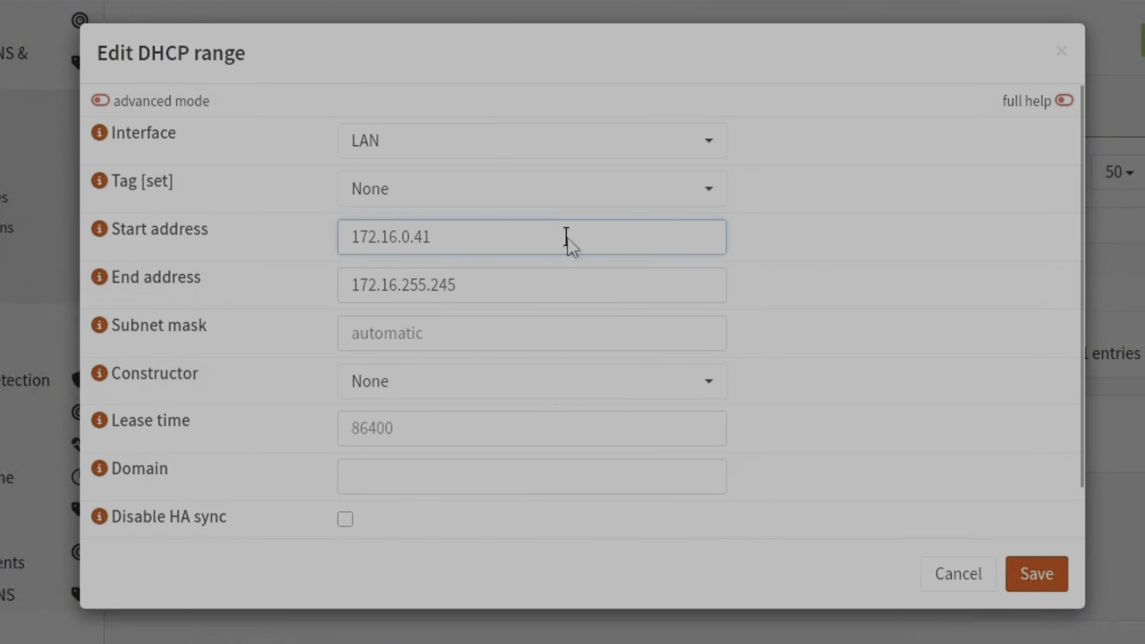
{"action": "key", "text": "Left"}
{"action": "key", "text": "Left"}
{"action": "key", "text": "Left"}
{"action": "key", "text": "Left"}
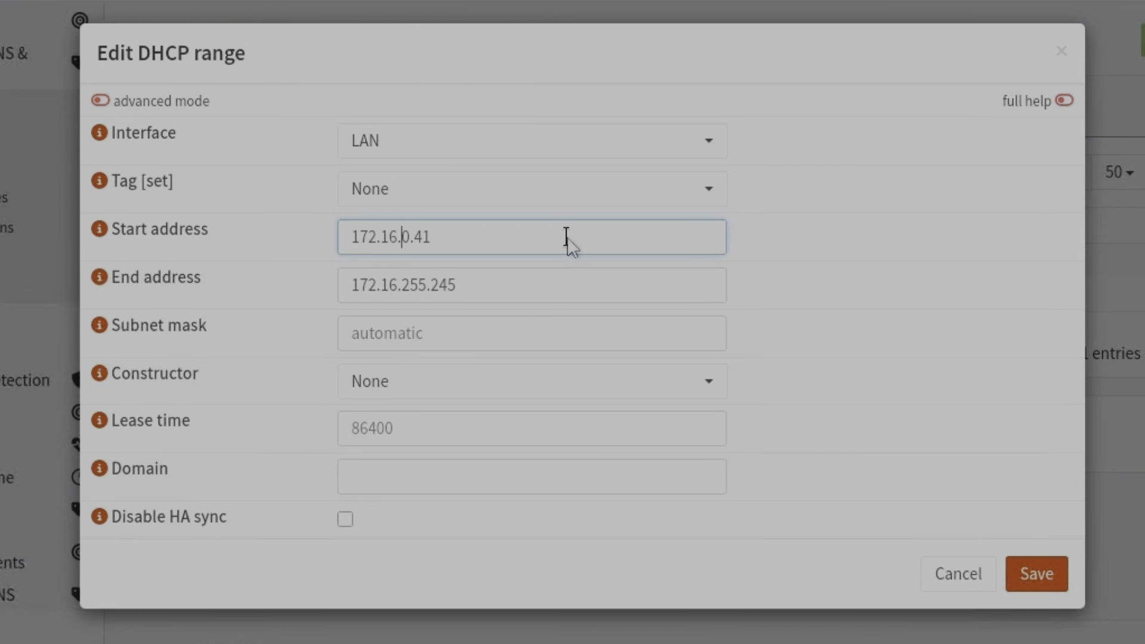
{"action": "key", "text": "shift+Right"}
{"action": "type", "text": "5"}
{"action": "key", "text": "Right"}
{"action": "key", "text": "shift+Right"}
{"action": "key", "text": "shift+Right"}
{"action": "type", "text": "1"}
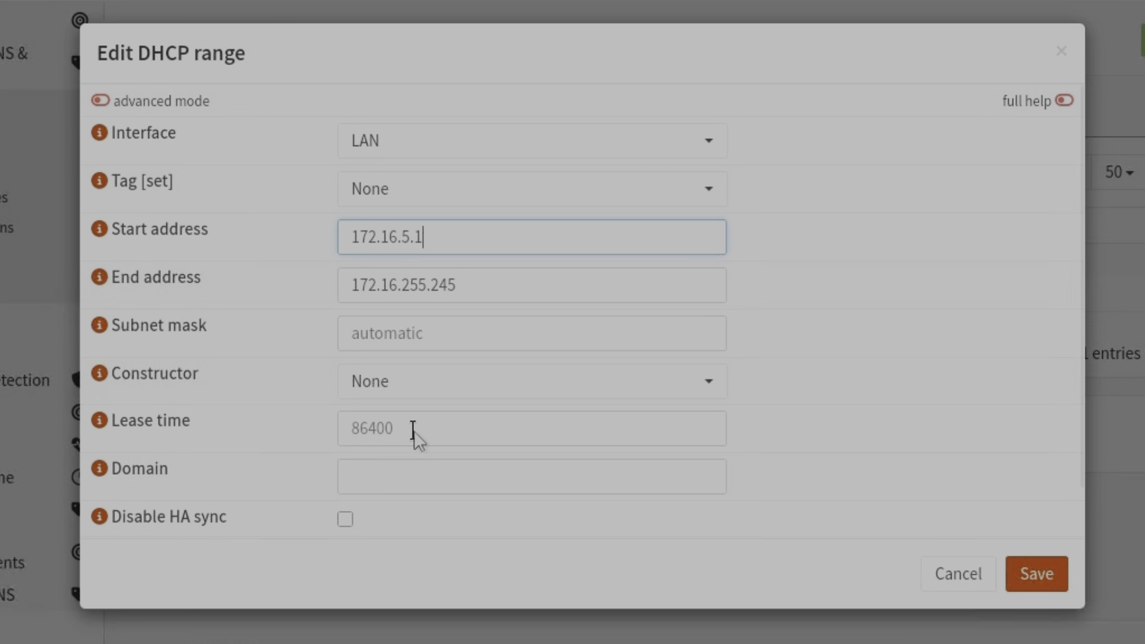
{"action": "left_click", "coordinate": [1036, 570]}
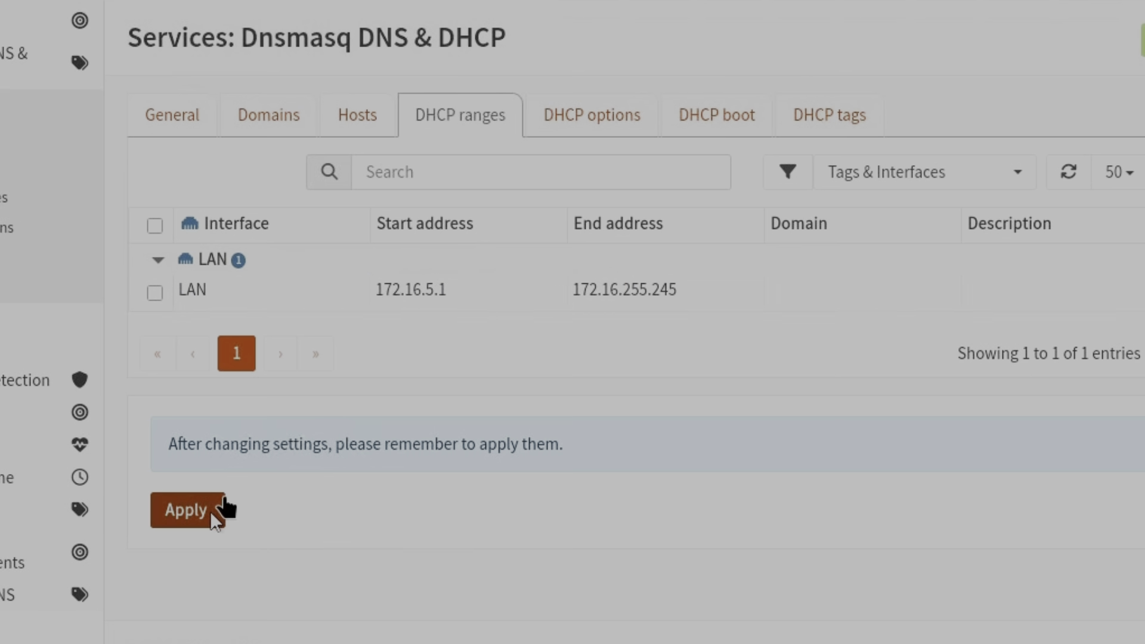
{"action": "left_click", "coordinate": [208, 513]}
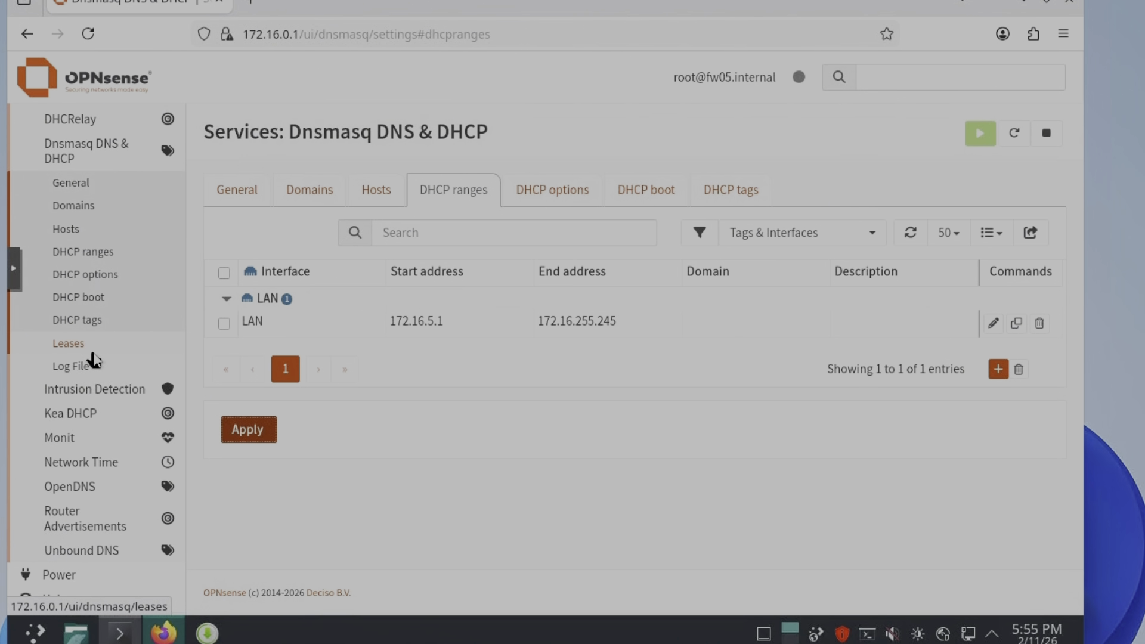
- Open the Traffic report and look over the LAN and WAN traffic graphs and top hosts
{"action": "scroll", "coordinate": [88, 334], "scroll_direction": "up", "scroll_amount": 4}
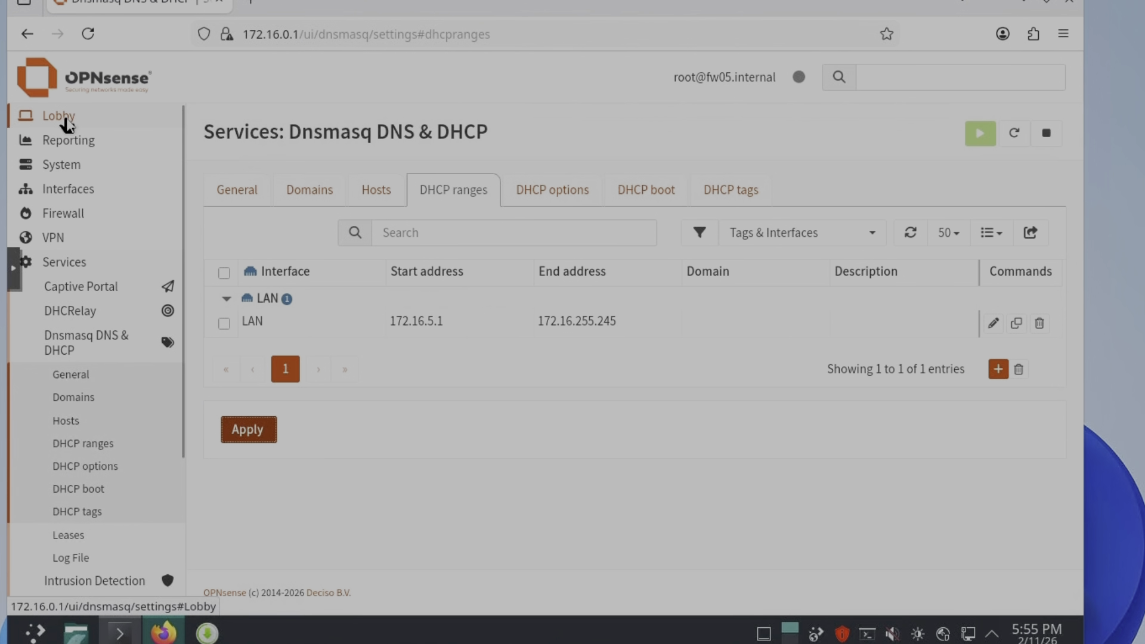
{"action": "left_click", "coordinate": [59, 117]}
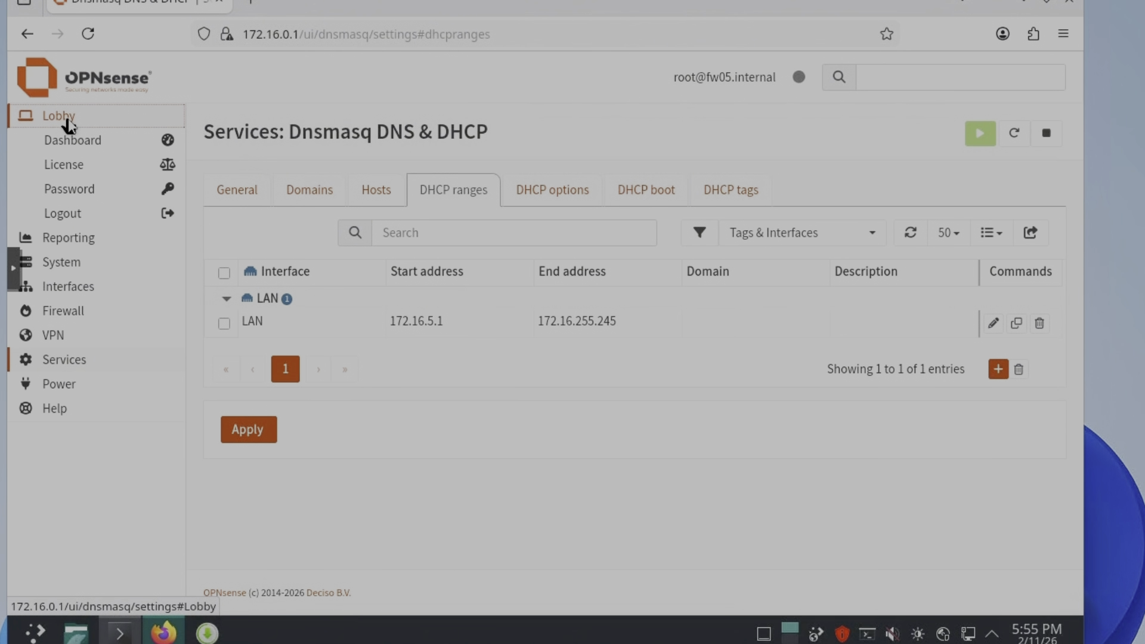
{"action": "left_click", "coordinate": [67, 120]}
{"action": "left_click", "coordinate": [73, 142]}
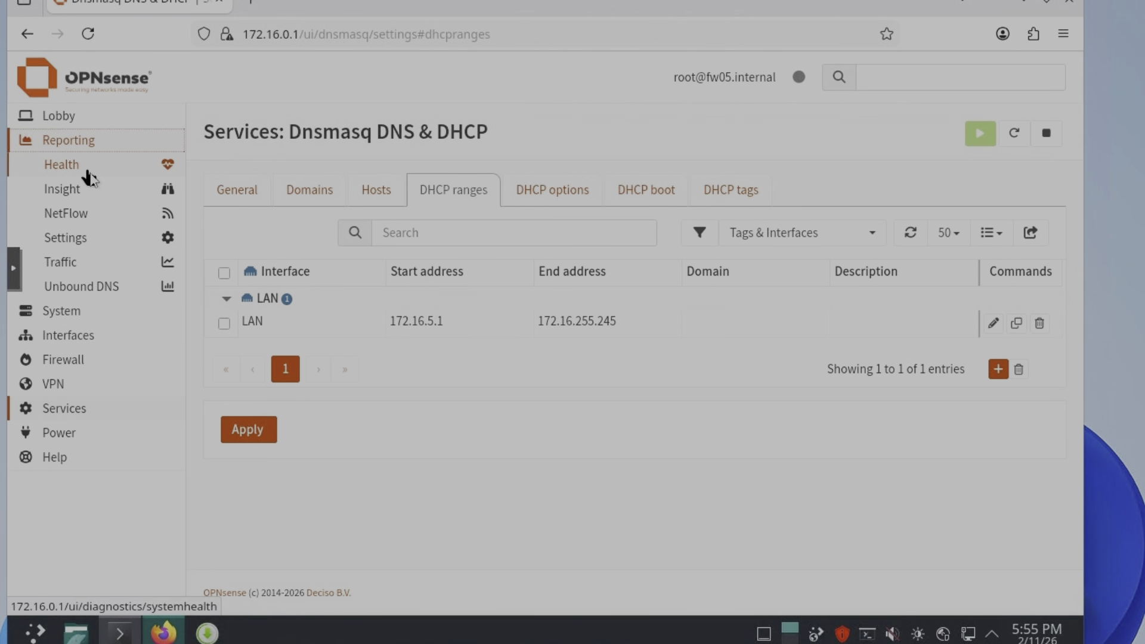
{"action": "left_click", "coordinate": [80, 264]}
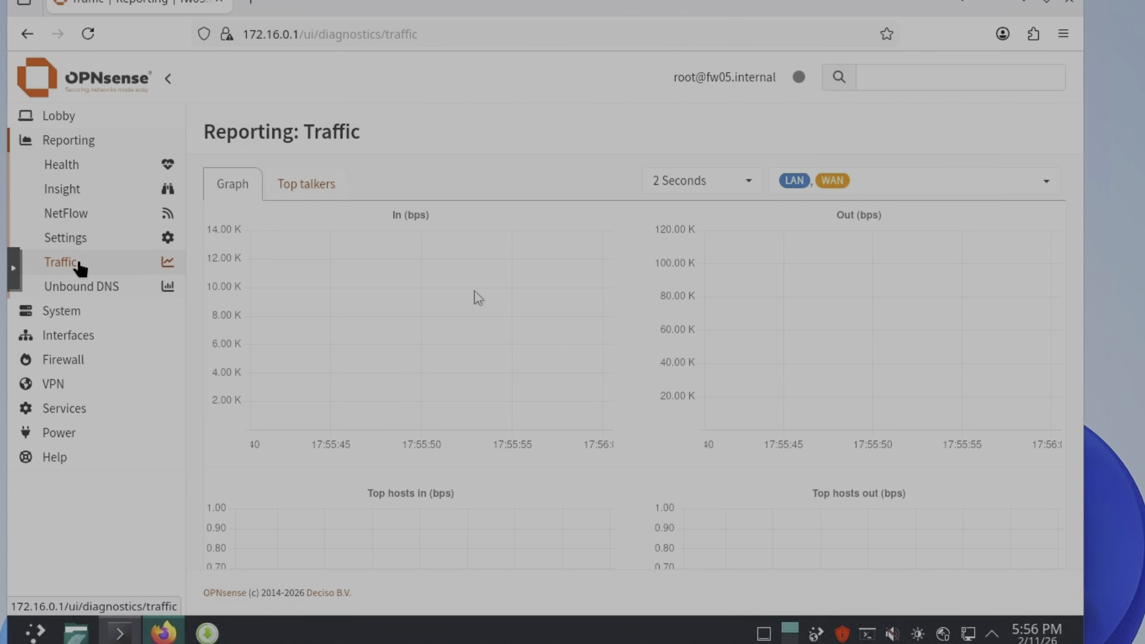
{"action": "scroll", "coordinate": [474, 296], "scroll_direction": "down", "scroll_amount": 3}
{"action": "scroll", "coordinate": [473, 296], "scroll_direction": "up", "scroll_amount": 3}
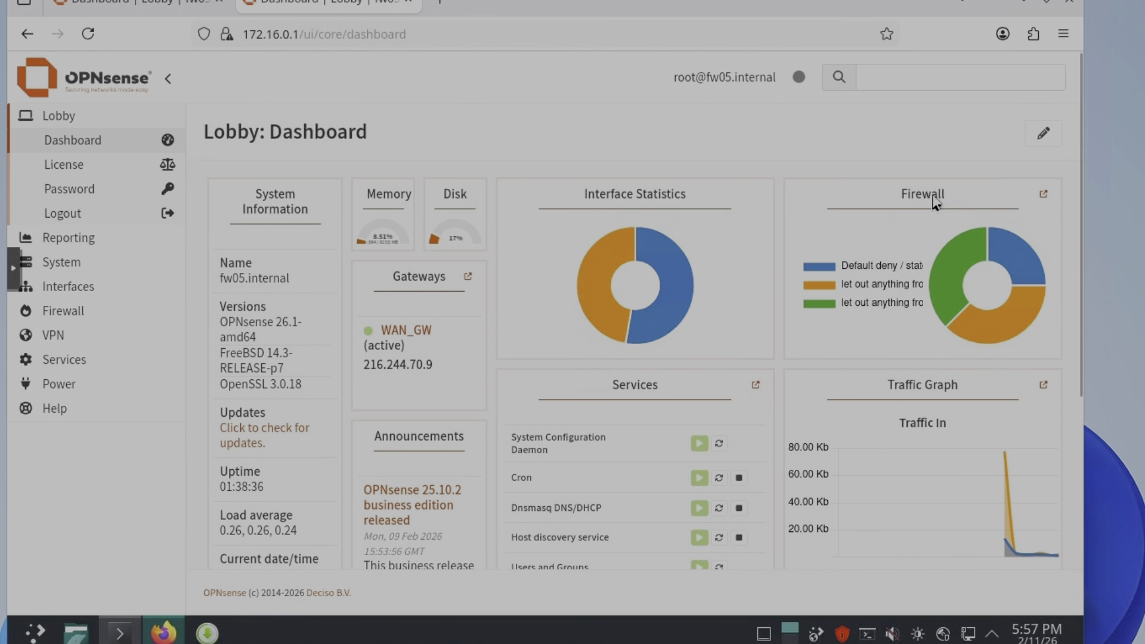
- Open the live firewall log for one of the rules in the dashboard's Firewall chart
{"action": "left_click", "coordinate": [944, 282]}
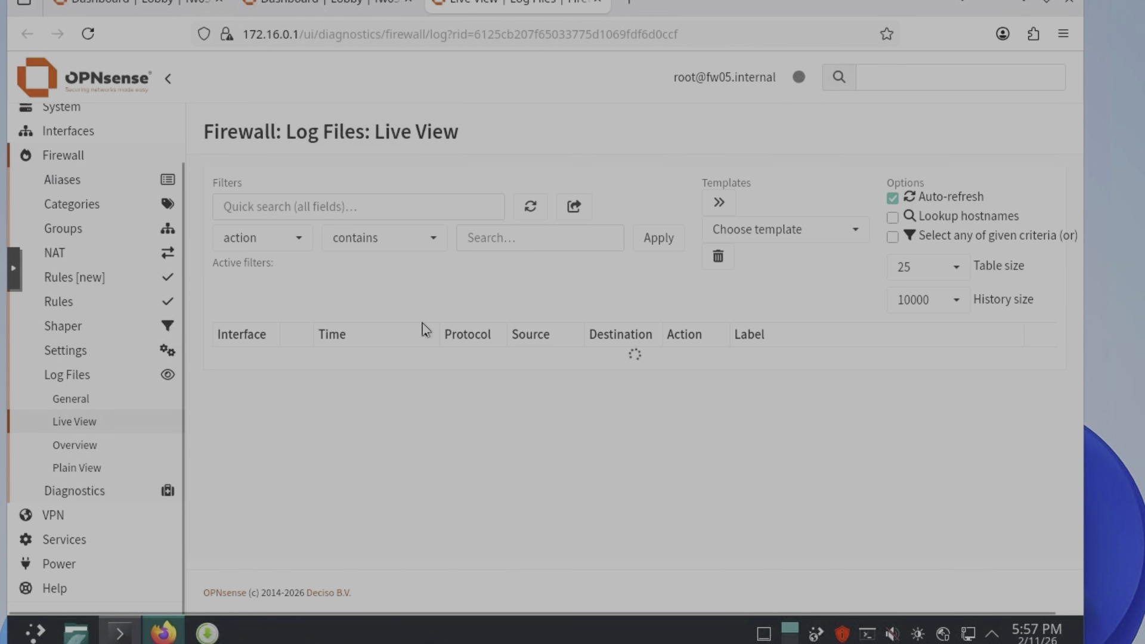